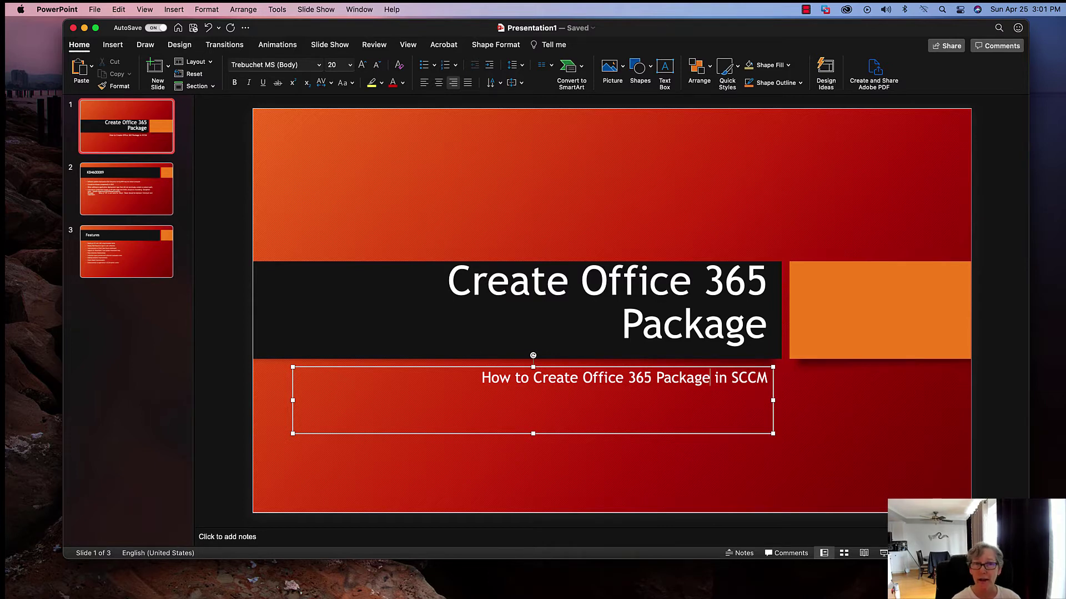
Switch to the SCCM01 virtual machine in VMware Fusion and look into the packages folder on the SCCM (E:) drive
left_click(83, 27)
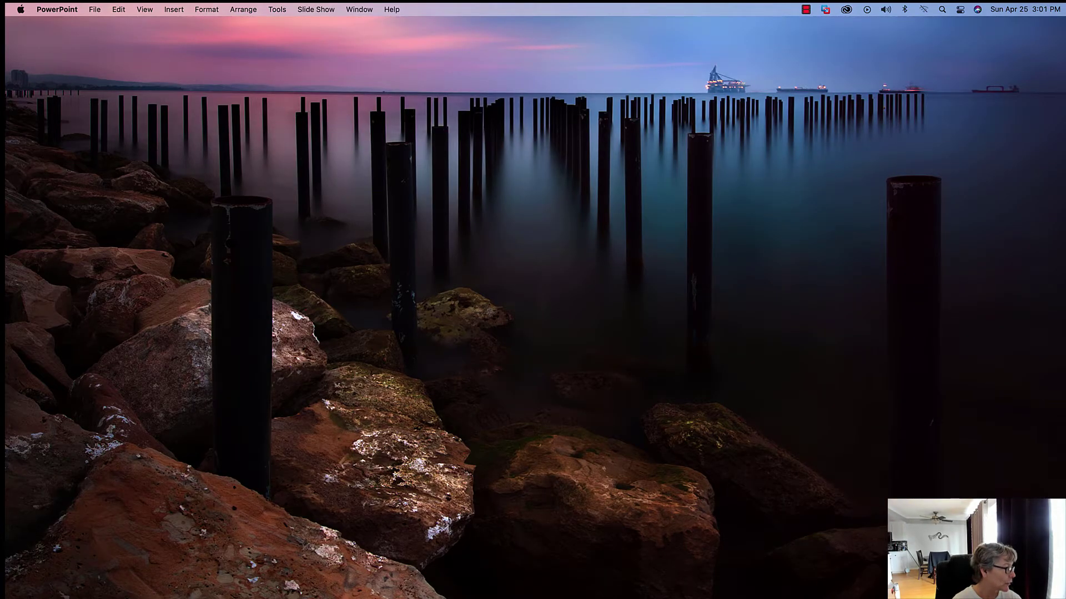
key("super+Tab")
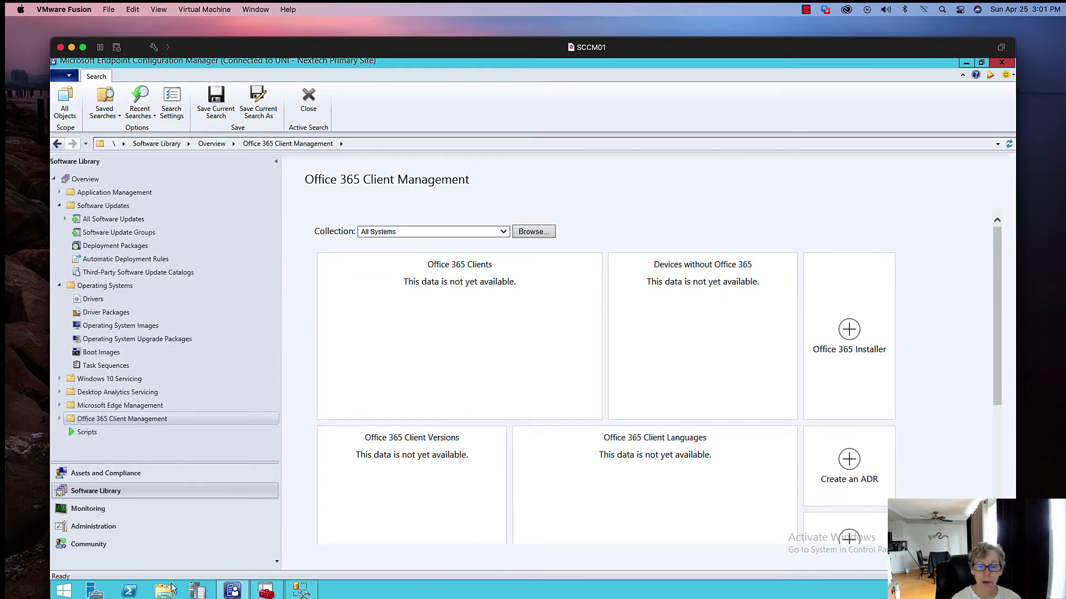
key("super+e")
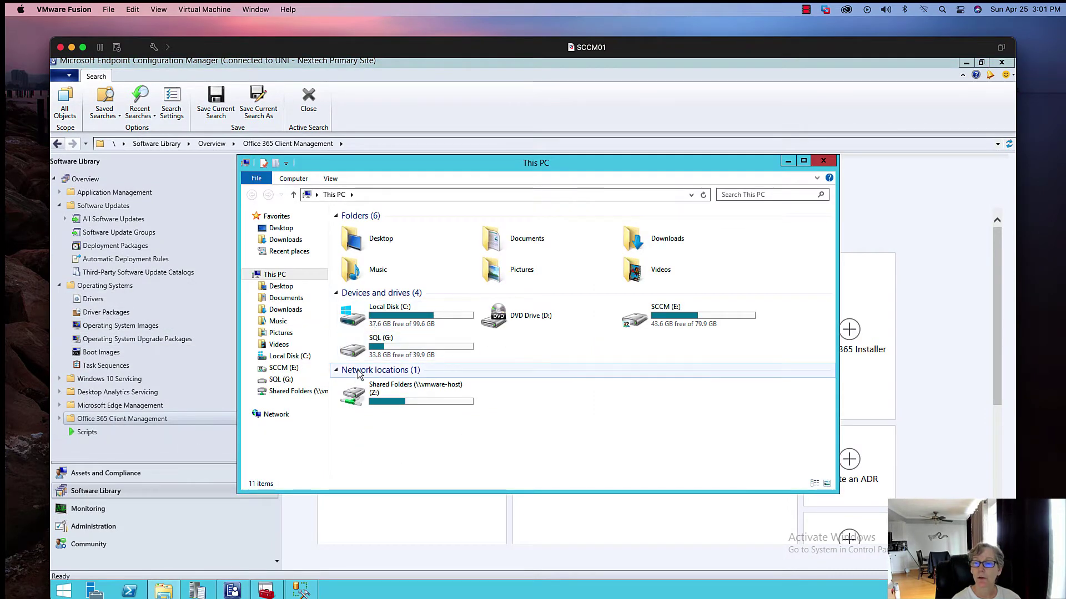
left_click(284, 368)
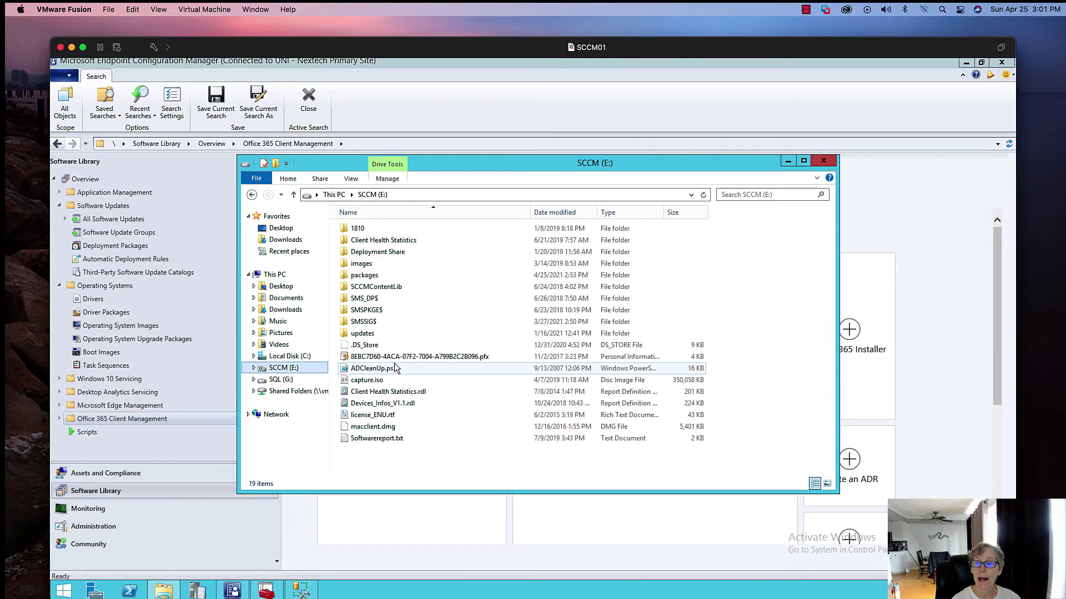
double_click(377, 279)
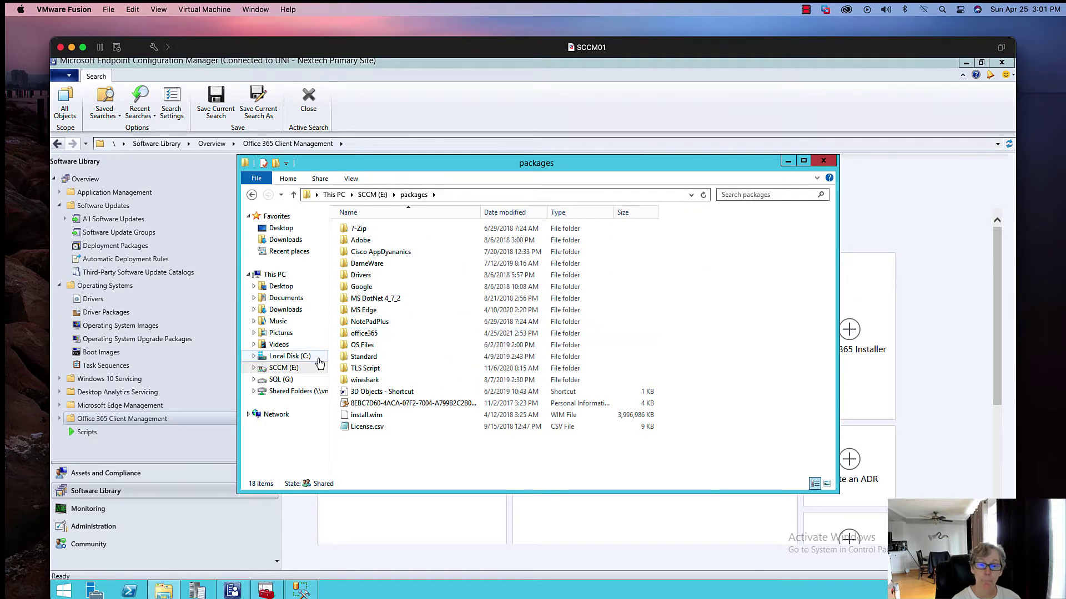
left_click(787, 161)
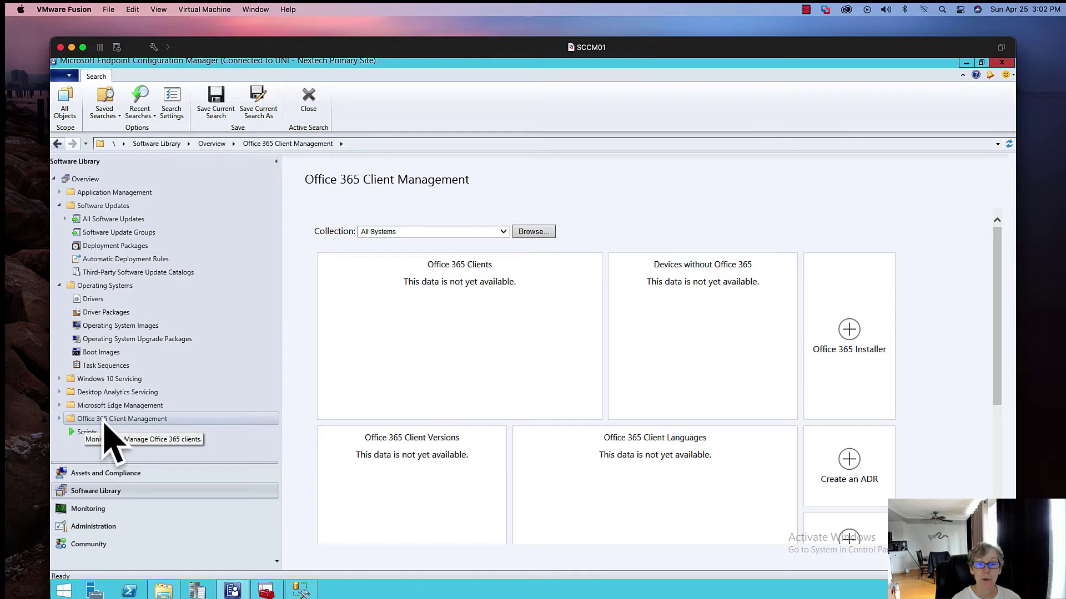
Start the Office 365 Installer wizard and name the application "Microsoft Office 365 x86"
left_click(850, 332)
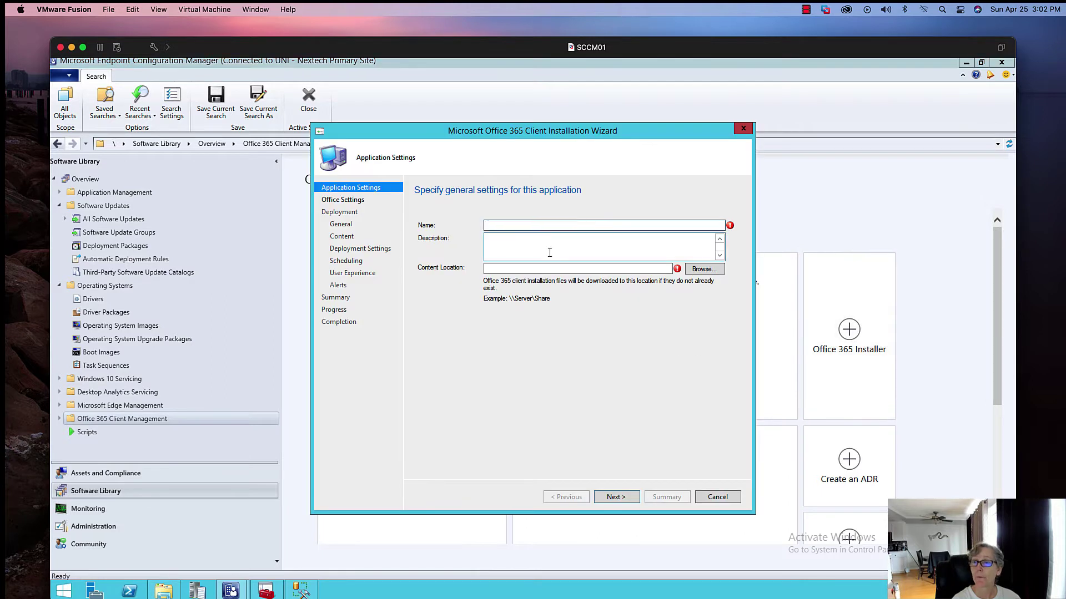
type("Micr")
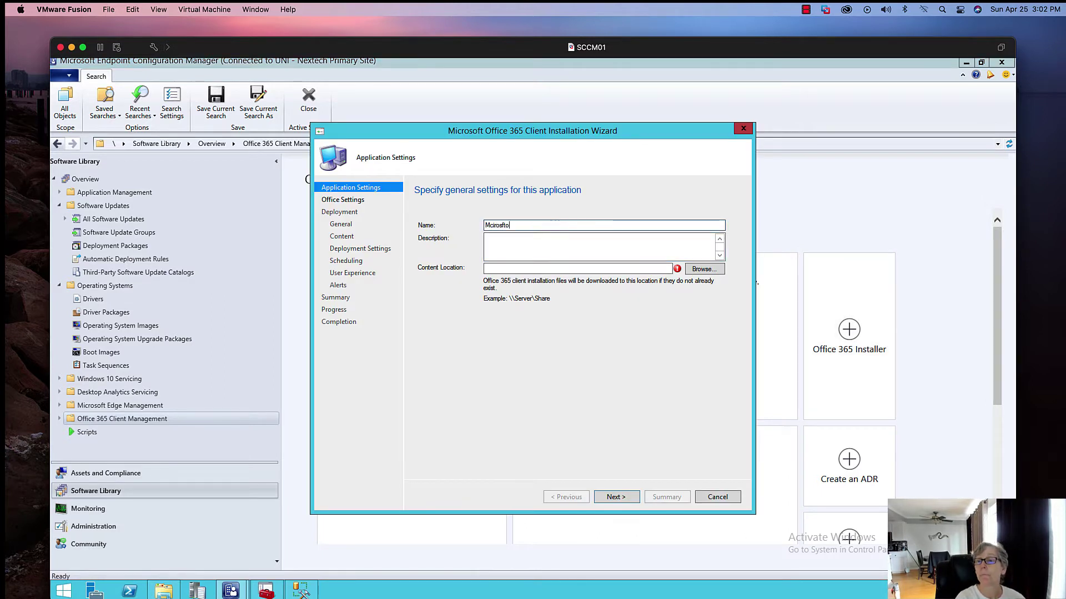
key("BackSpace")
key("BackSpace")
key("BackSpace")
key("BackSpace")
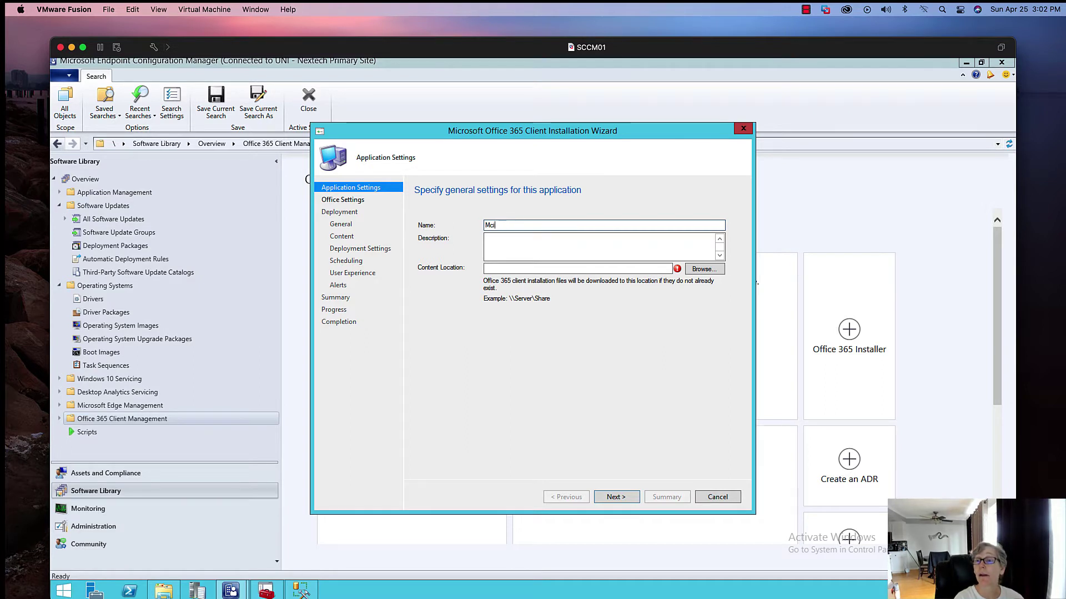
key("BackSpace")
type("icrosoft Office")
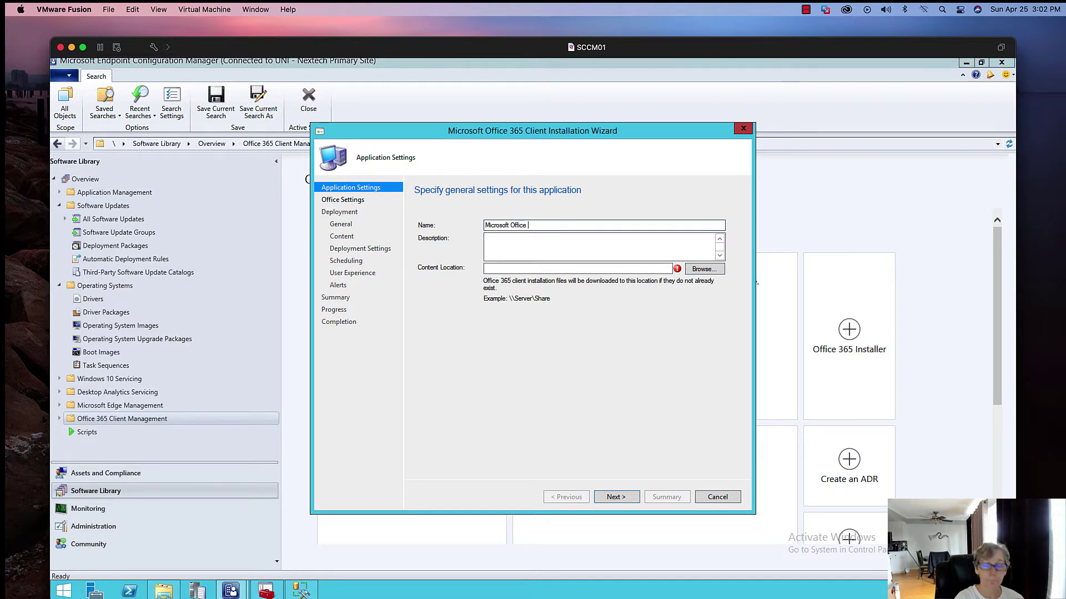
type(" 365 x")
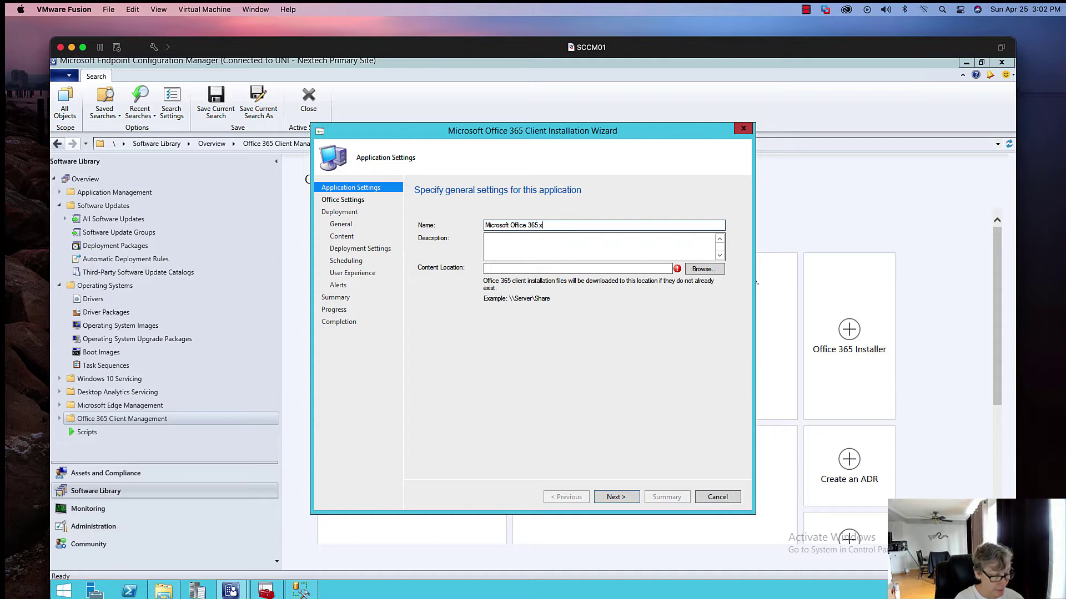
type("86")
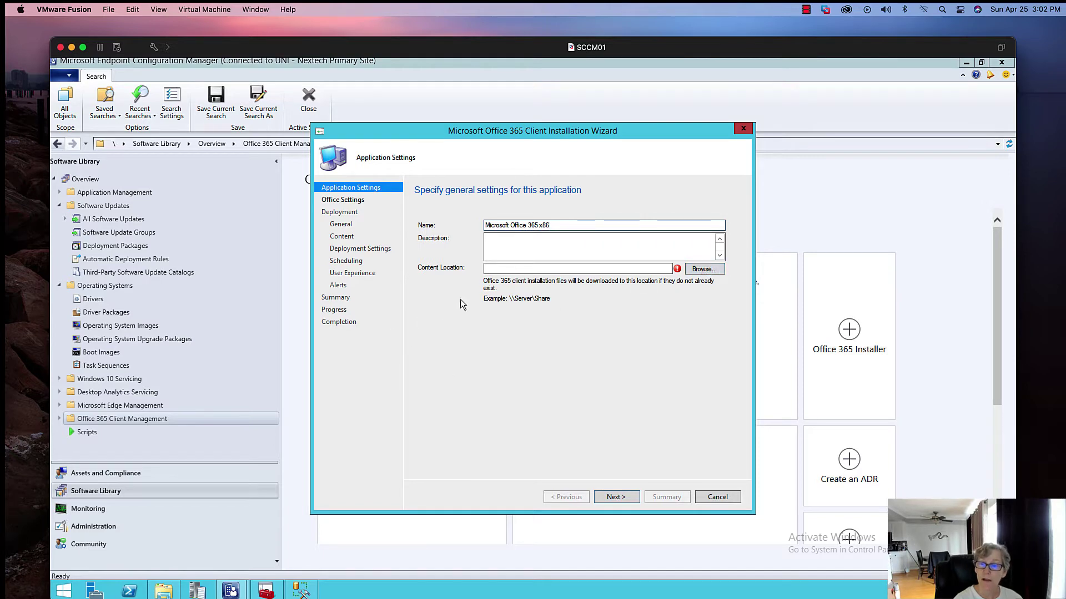
Create a folder named x86 inside the office365 folder of the packages directory on the E: drive
left_click(162, 591)
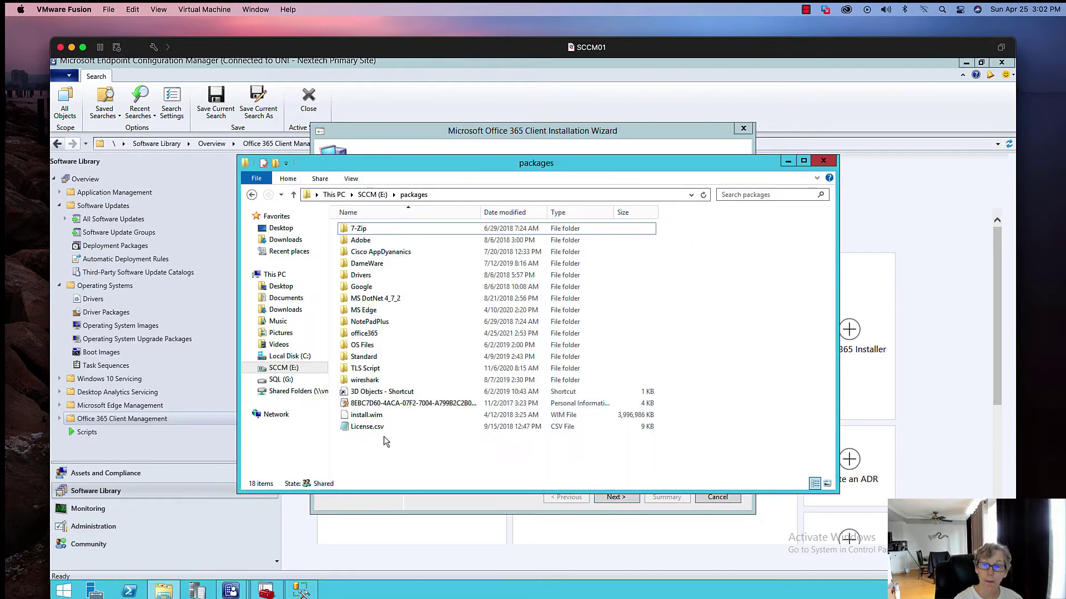
left_click(383, 335)
double_click(382, 333)
left_click(481, 195)
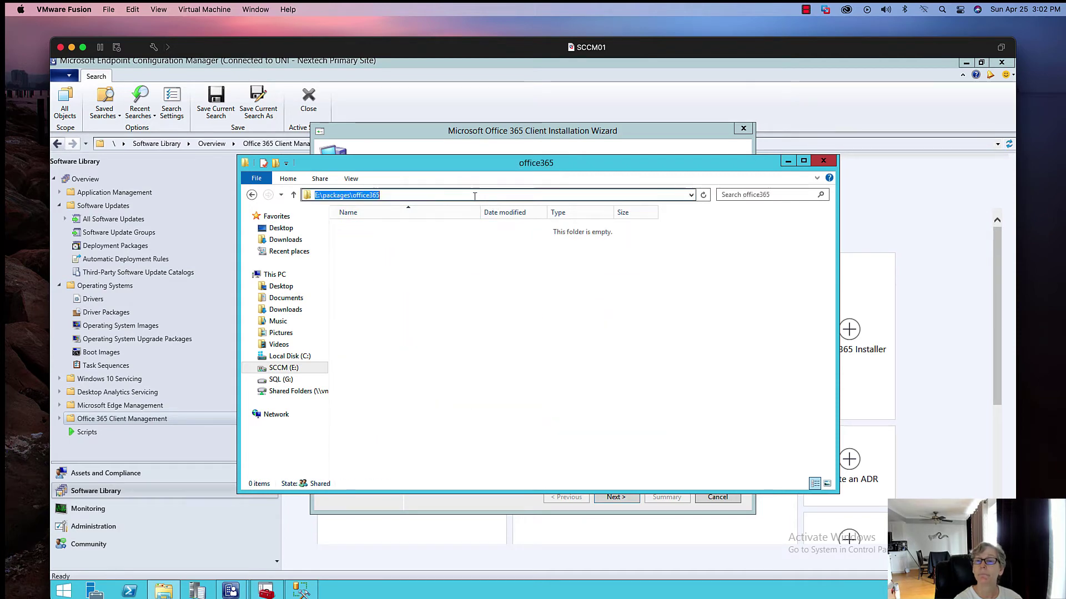
left_click(376, 195)
left_click_drag(392, 195, 355, 196)
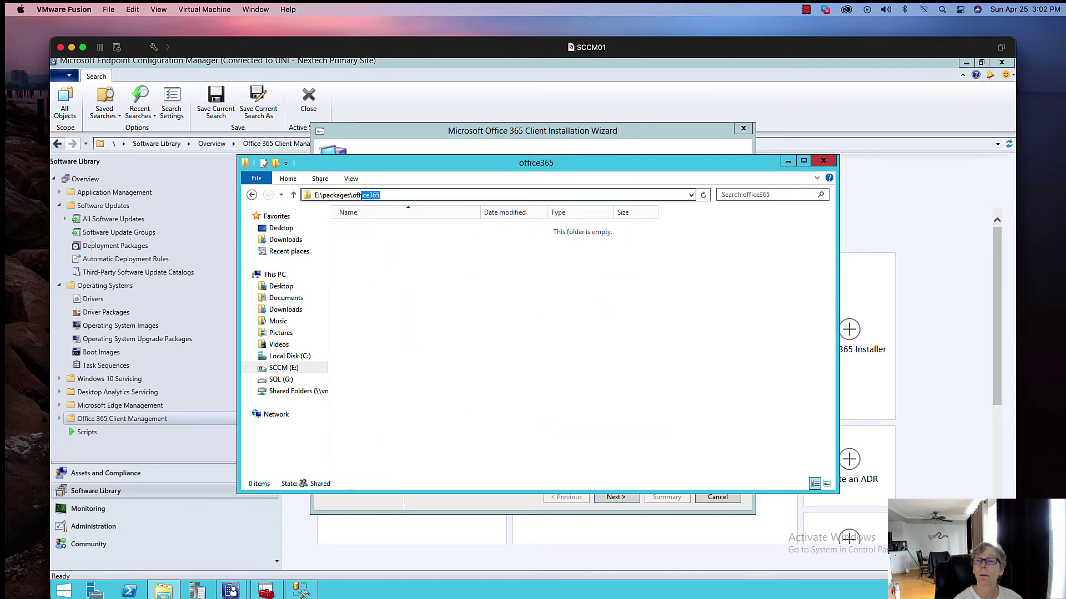
left_click(355, 262)
right_click(401, 261)
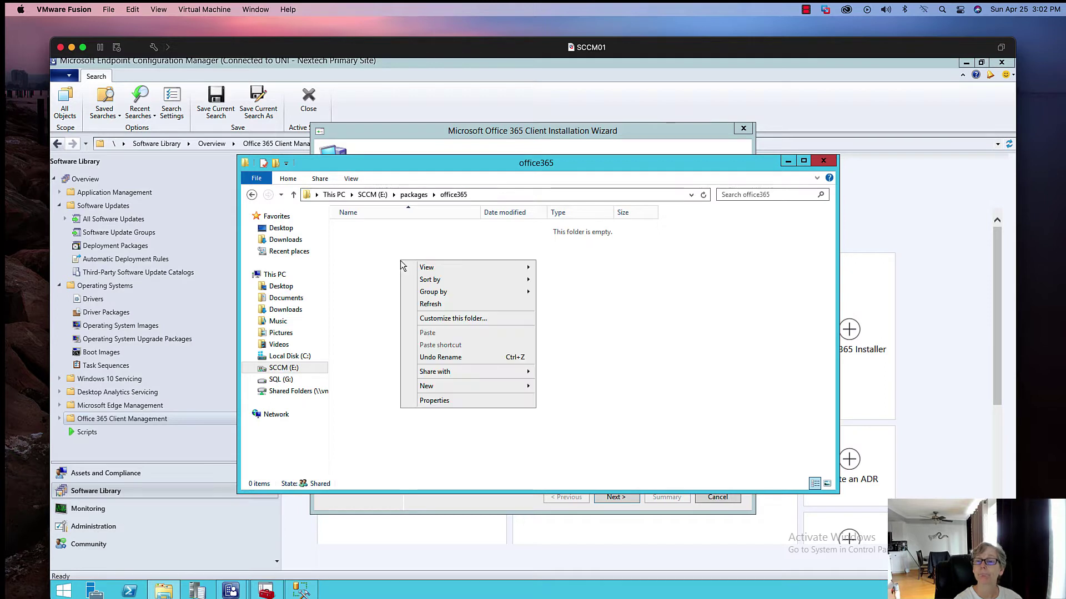
mouse_move(501, 387)
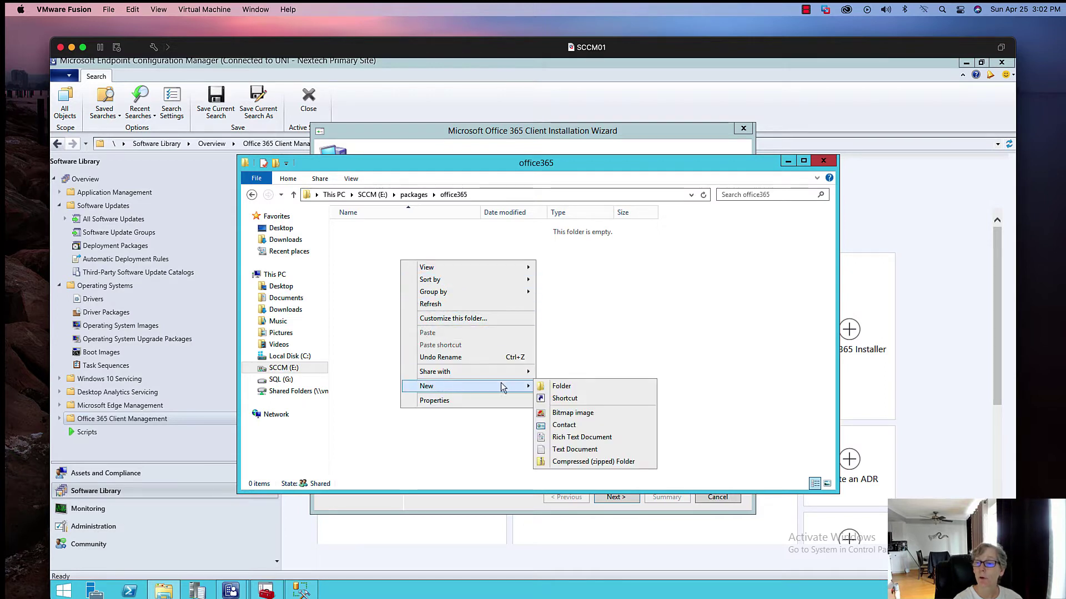
left_click(545, 384)
type("x86")
key("Return")
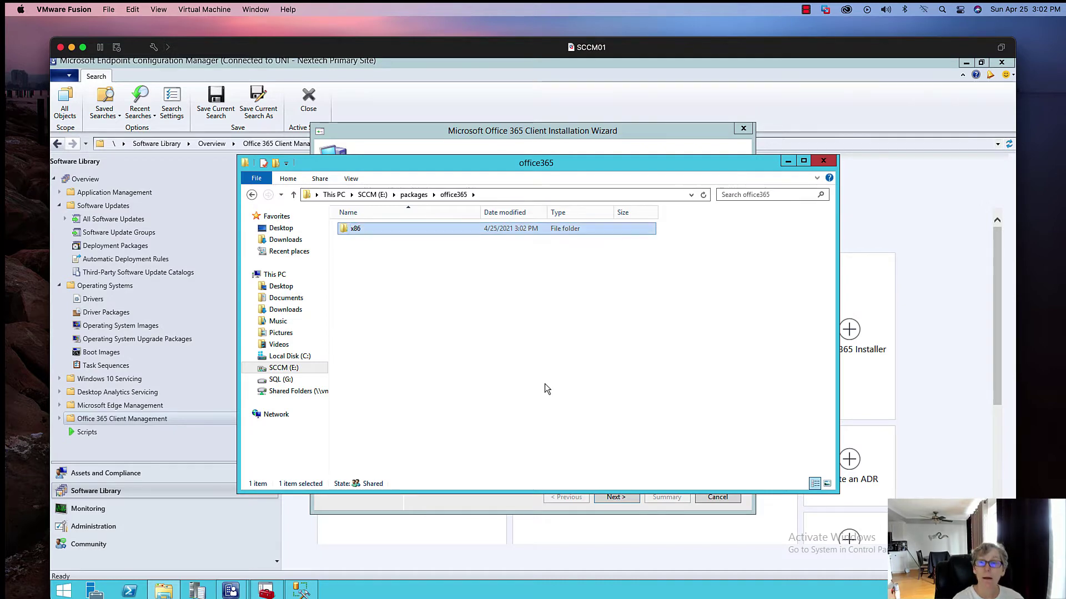
Copy the new x86 folder's path, packages\office365\x86, without the drive letter
double_click(404, 229)
left_click(513, 195)
left_click_drag(512, 196, 322, 195)
key("ctrl+c")
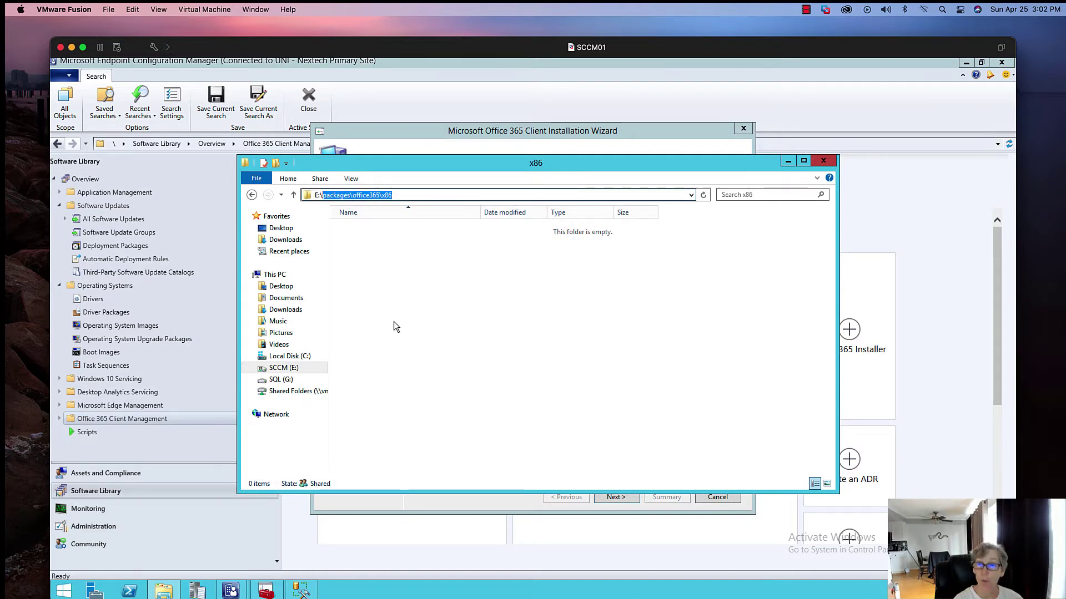
Set the wizard's content location to \\sccm01\packages\office365\x86 and continue to the Office settings
left_click(422, 148)
left_click(503, 267)
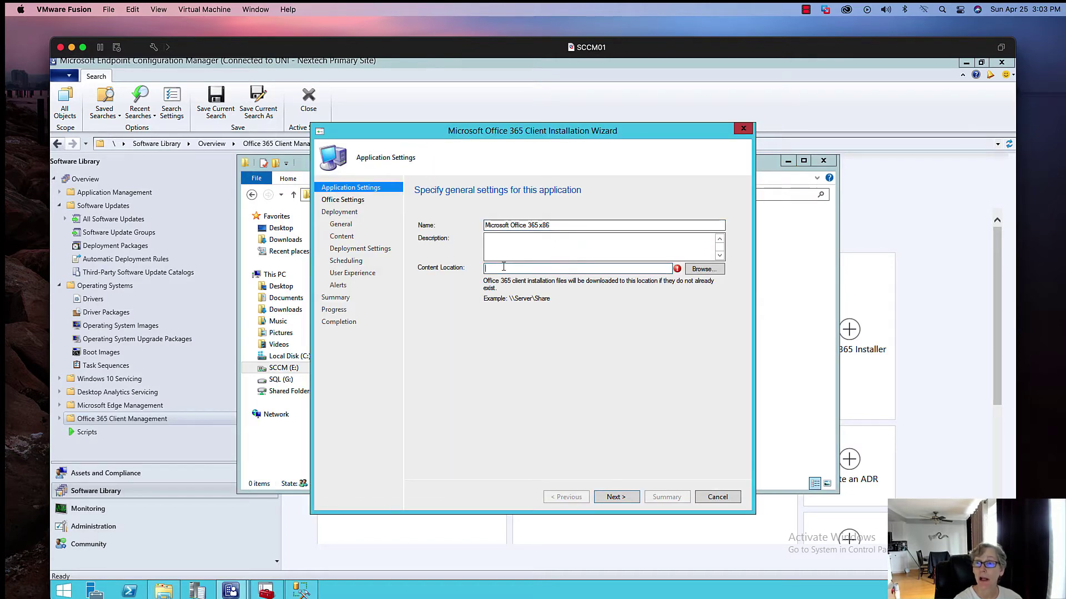
type("\\\\sccm")
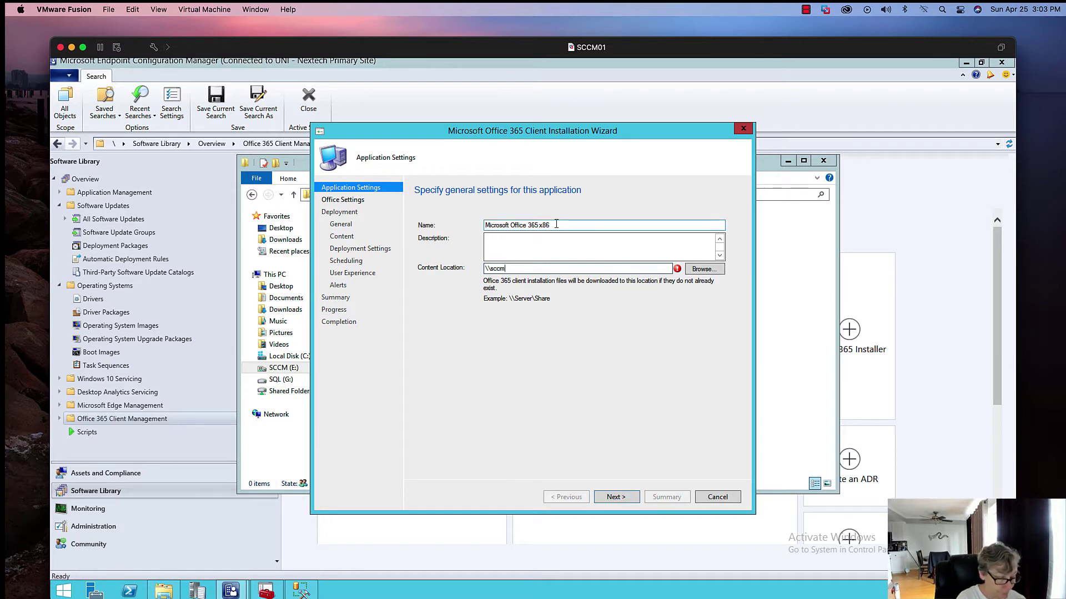
type("01\\")
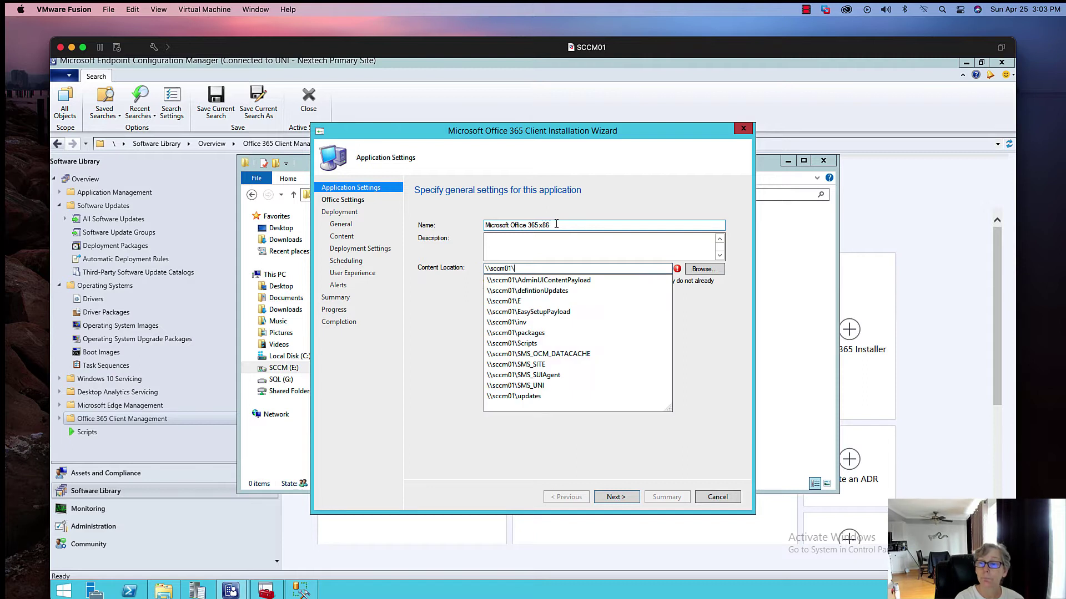
key("ctrl+v")
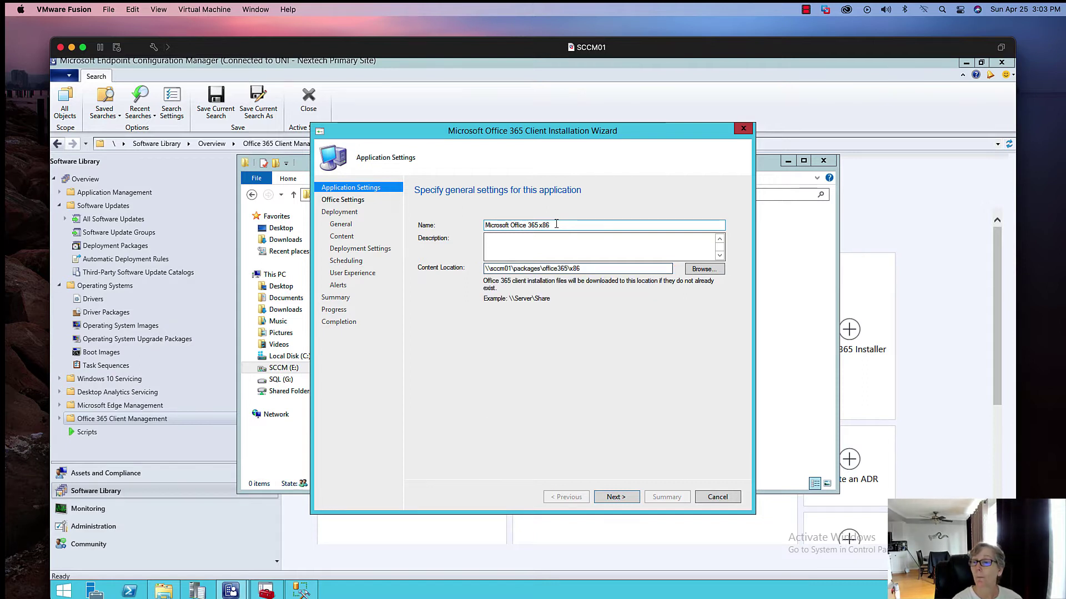
left_click(703, 269)
left_click(616, 390)
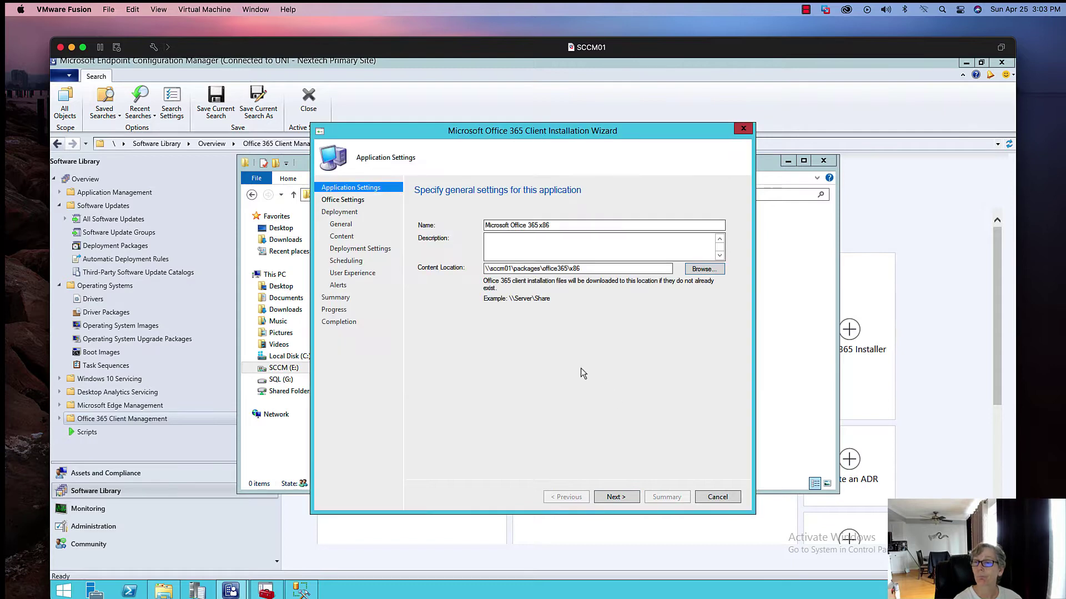
left_click(615, 496)
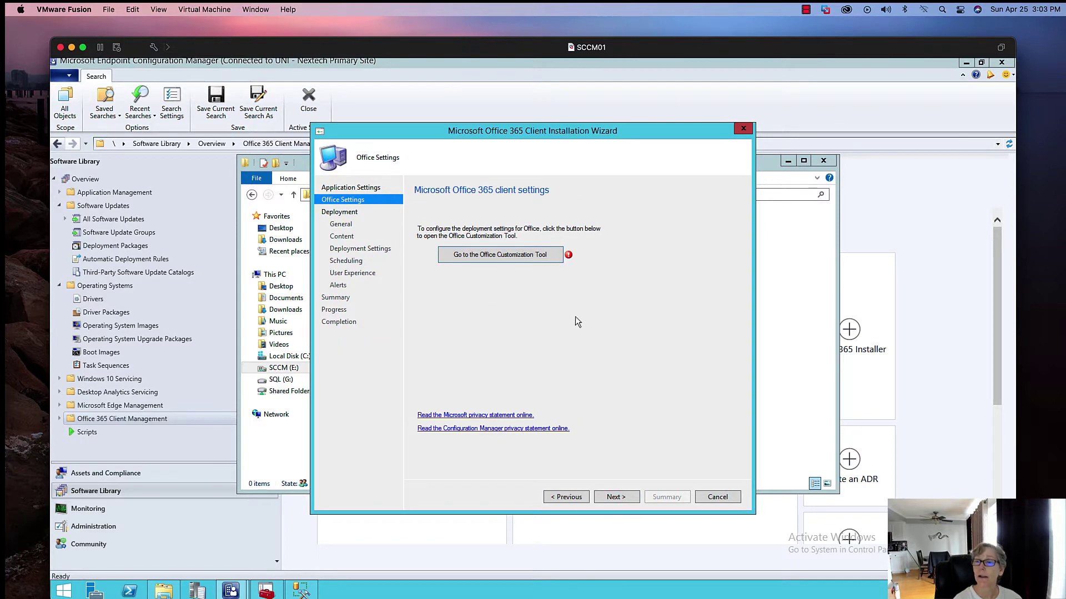
Launch the Office Customization Tool from the wizard and set the architecture to 32-bit
left_click(497, 258)
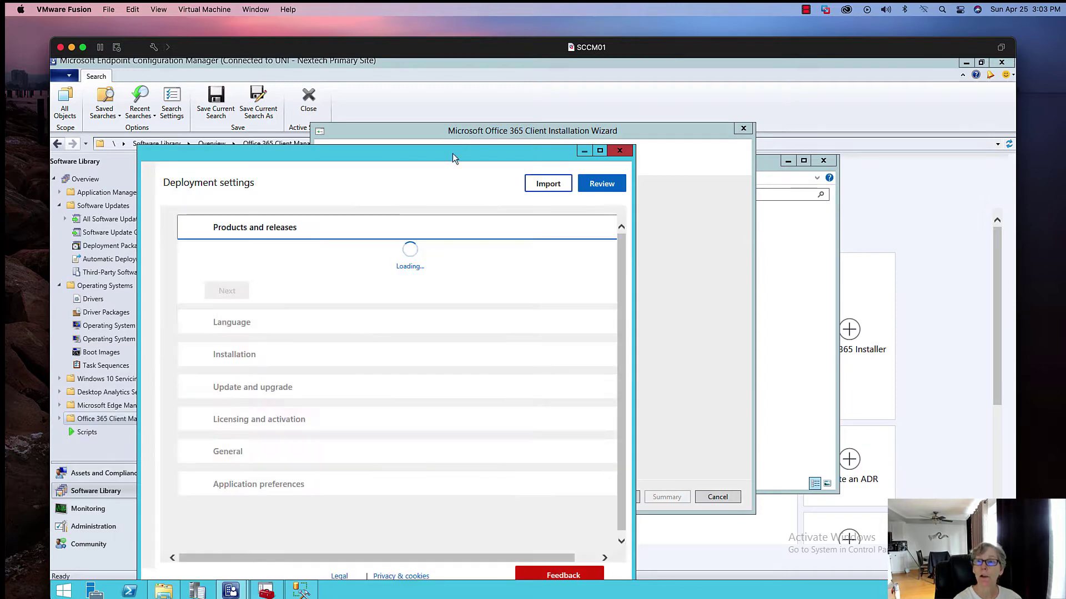
left_click_drag(452, 153, 468, 109)
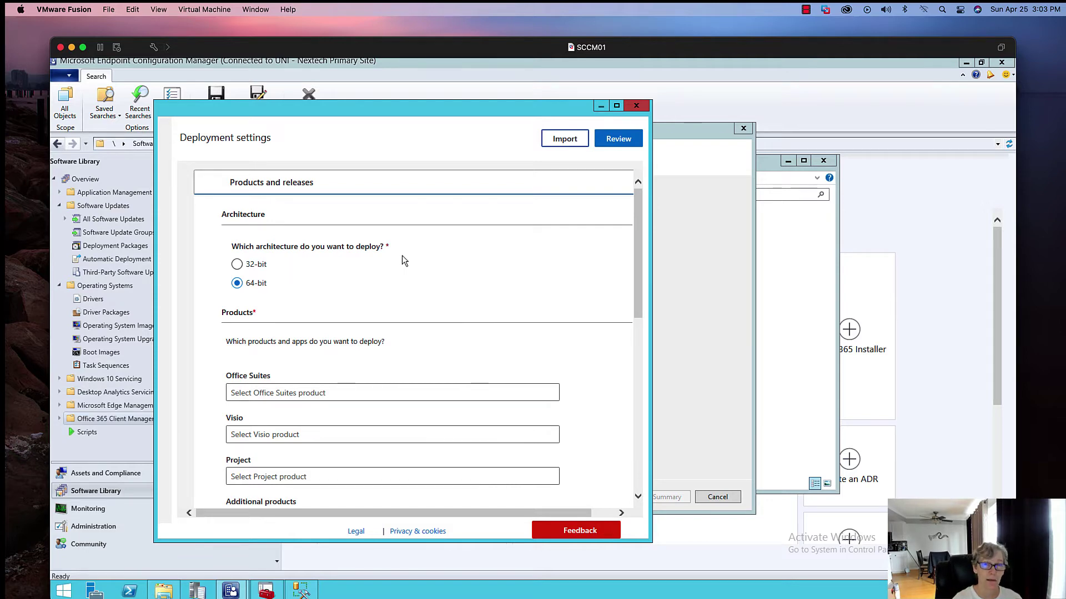
left_click(238, 267)
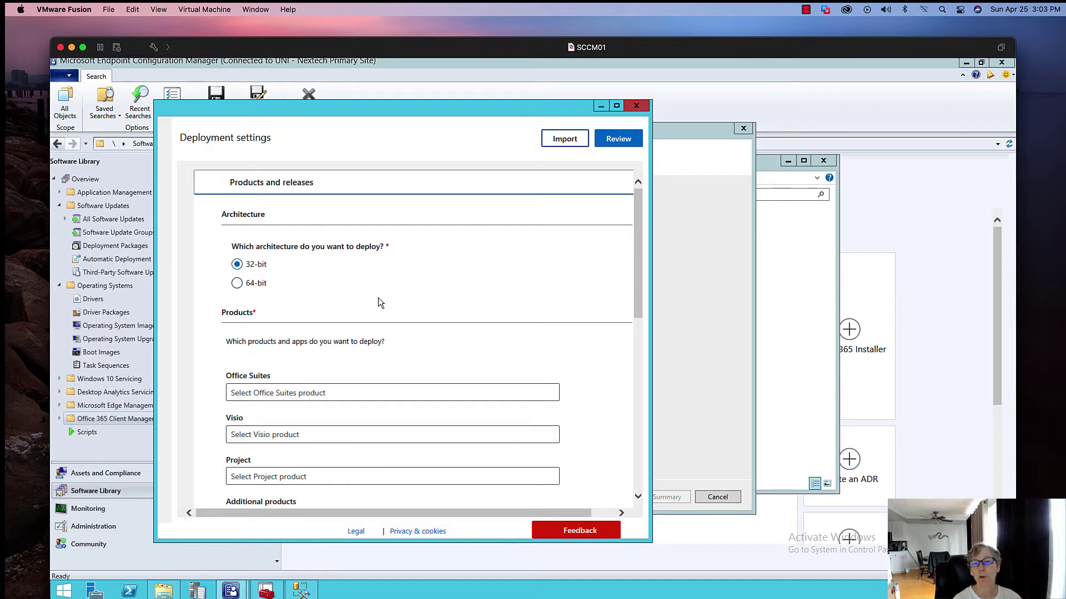
Choose Microsoft 365 Apps for enterprise as the Office suite to deploy
scroll(438, 356, "down", 2)
scroll(440, 358, "down", 1)
scroll(440, 356, "up", 1)
left_click(358, 297)
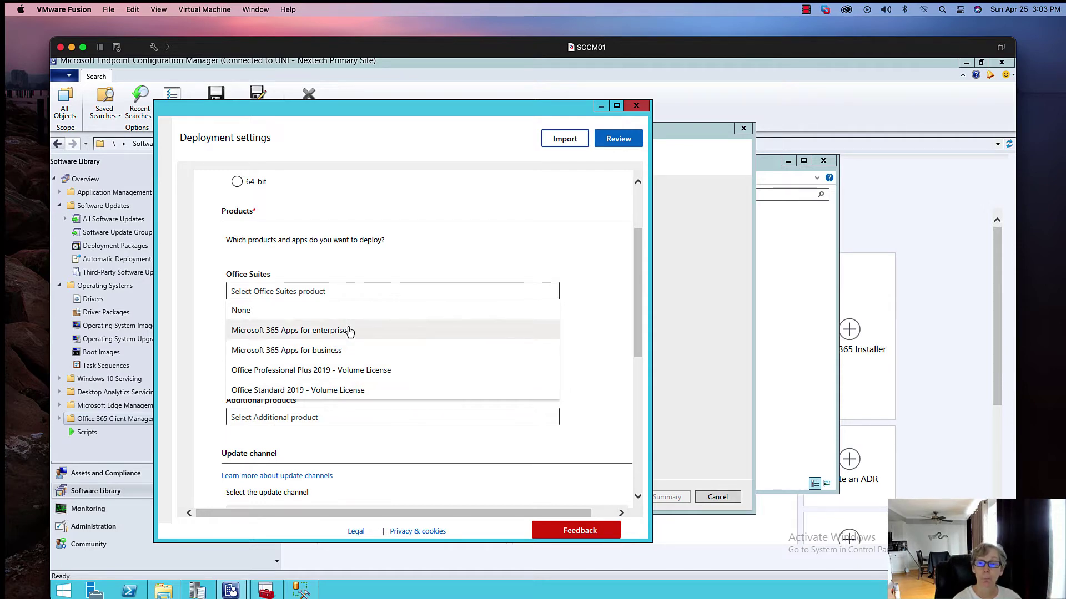
left_click(333, 331)
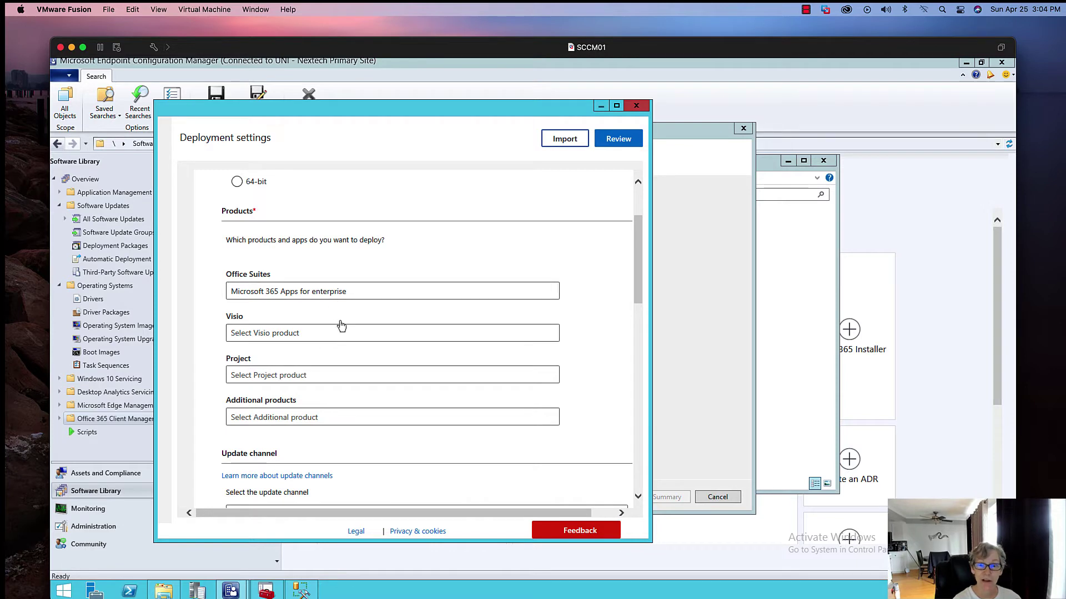
Review the available additional products without choosing one
scroll(416, 399, "down", 3)
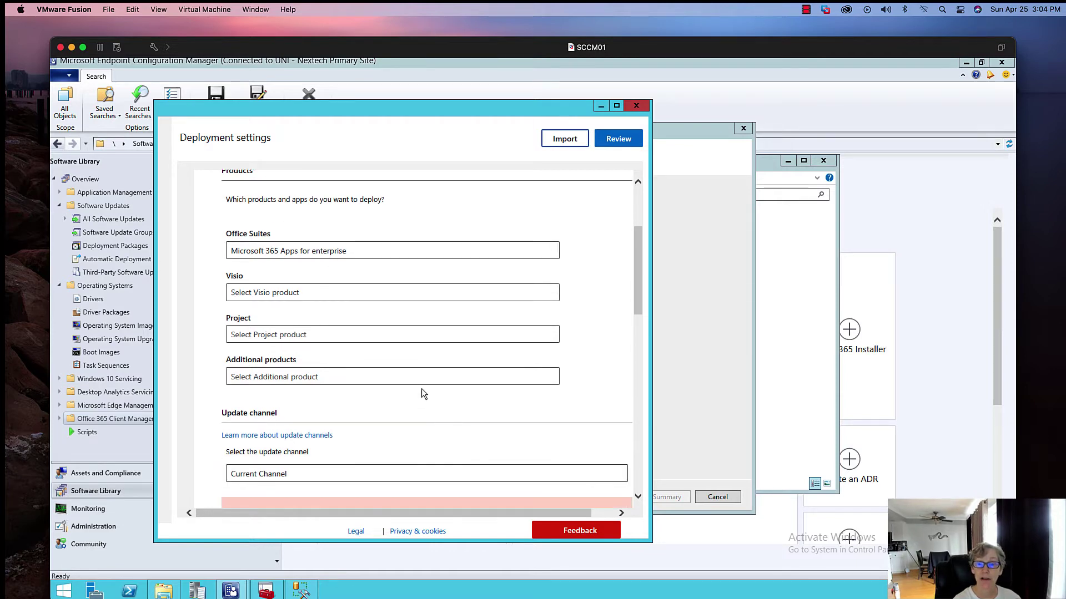
left_click(340, 368)
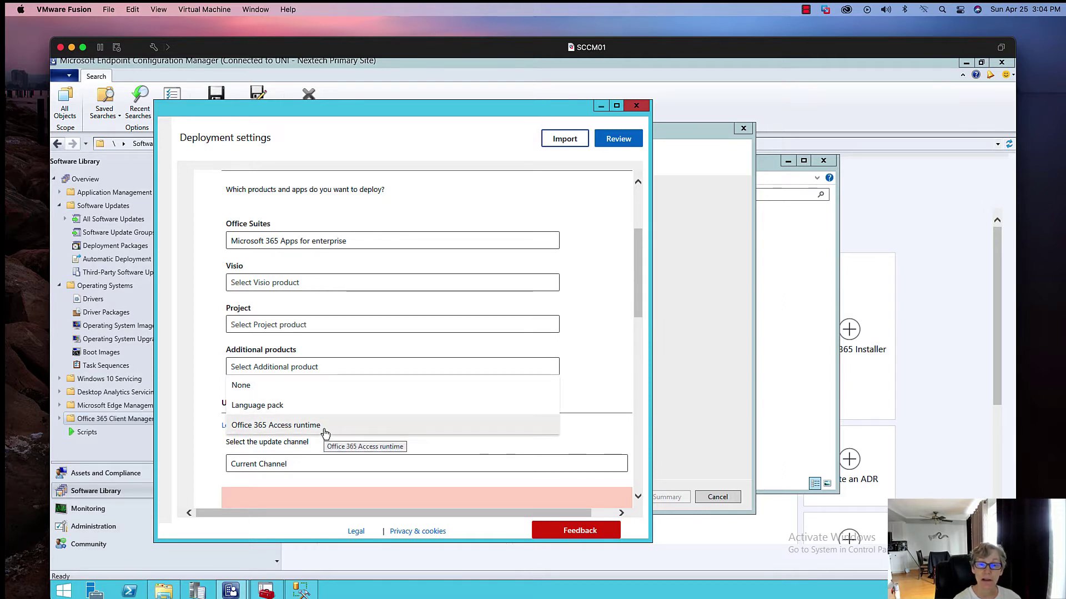
left_click(414, 374)
Set the update channel to Semi-Annual Channel and choose version 2008 13127.21506
scroll(433, 387, "down", 5)
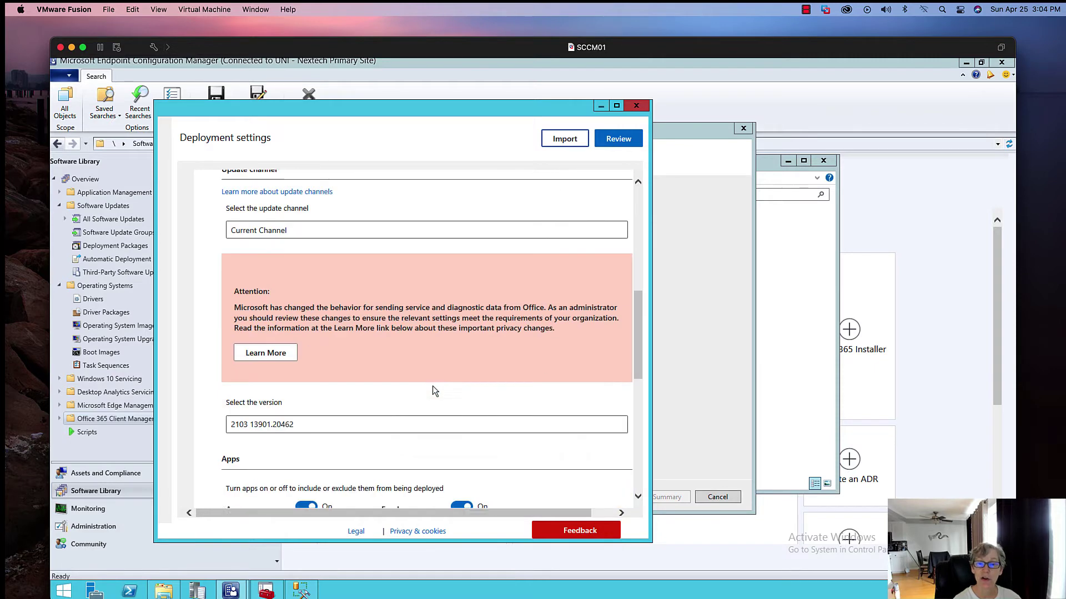
scroll(366, 322, "up", 1)
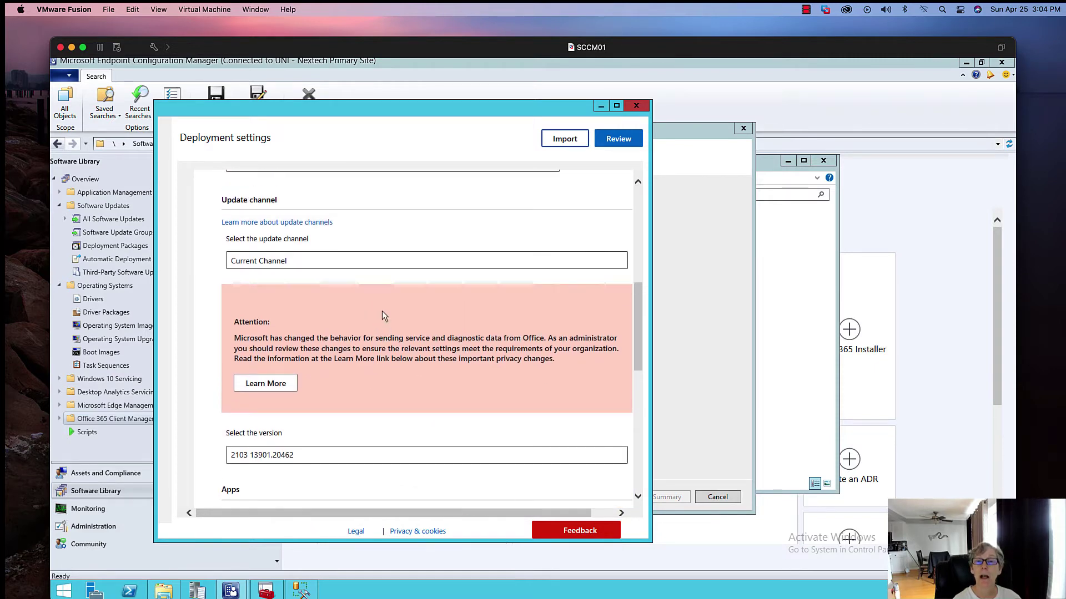
left_click(370, 265)
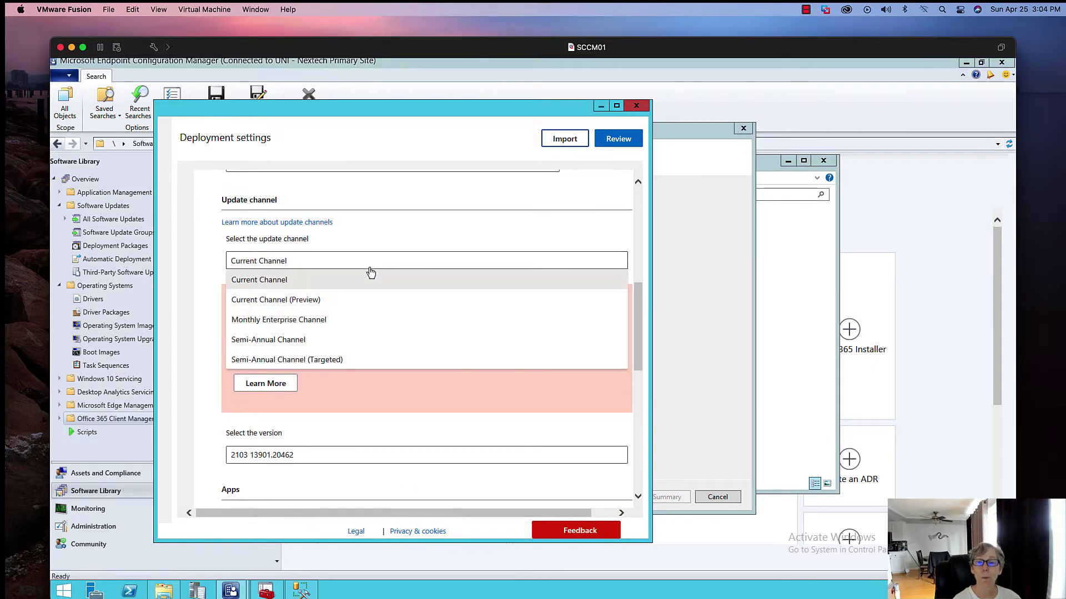
left_click(328, 341)
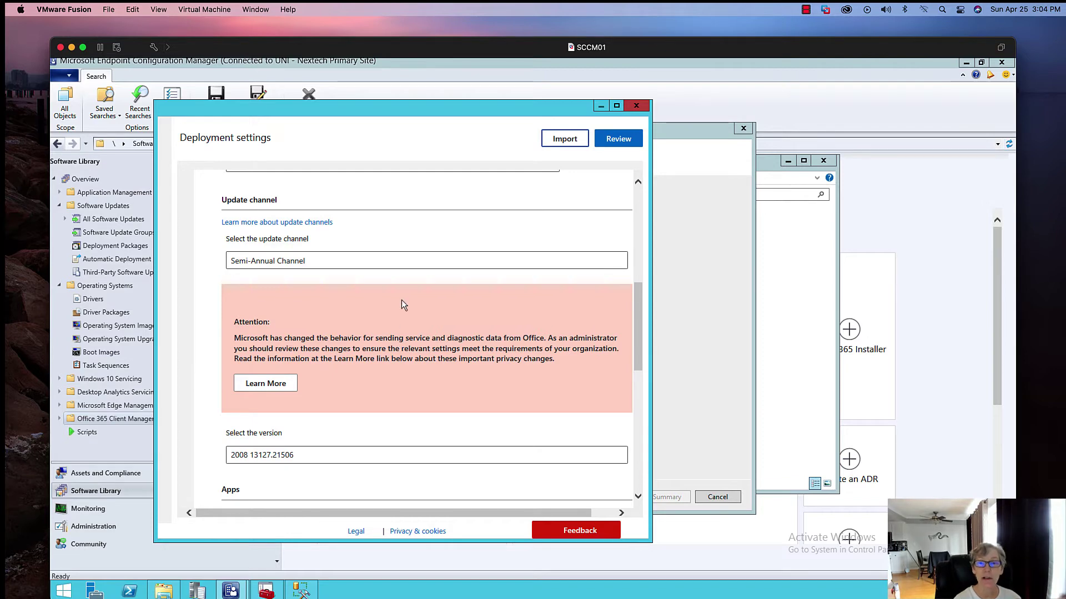
scroll(402, 303, "down", 4)
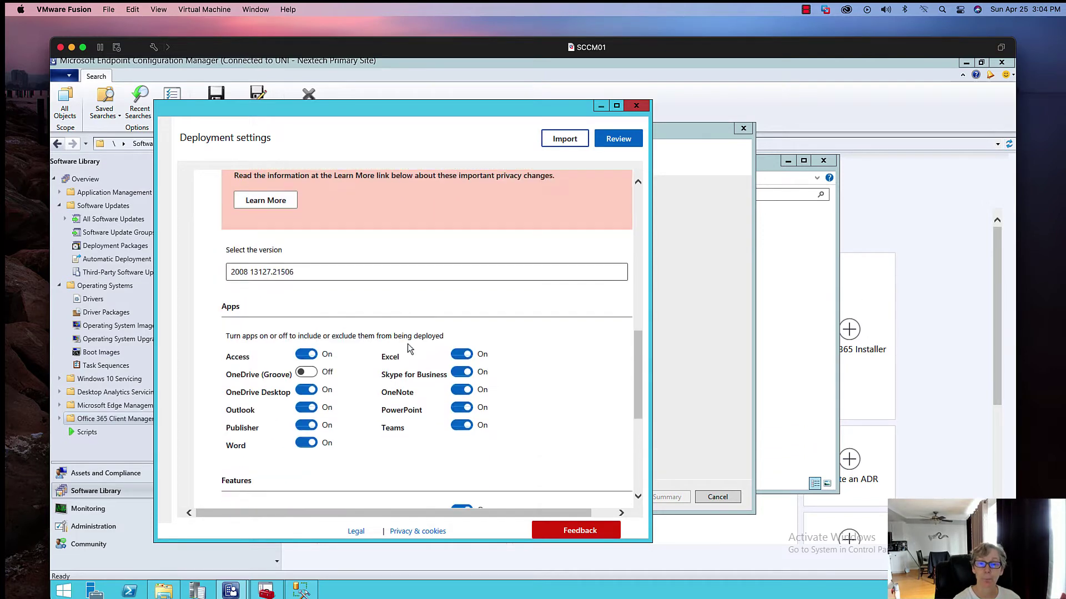
left_click(353, 255)
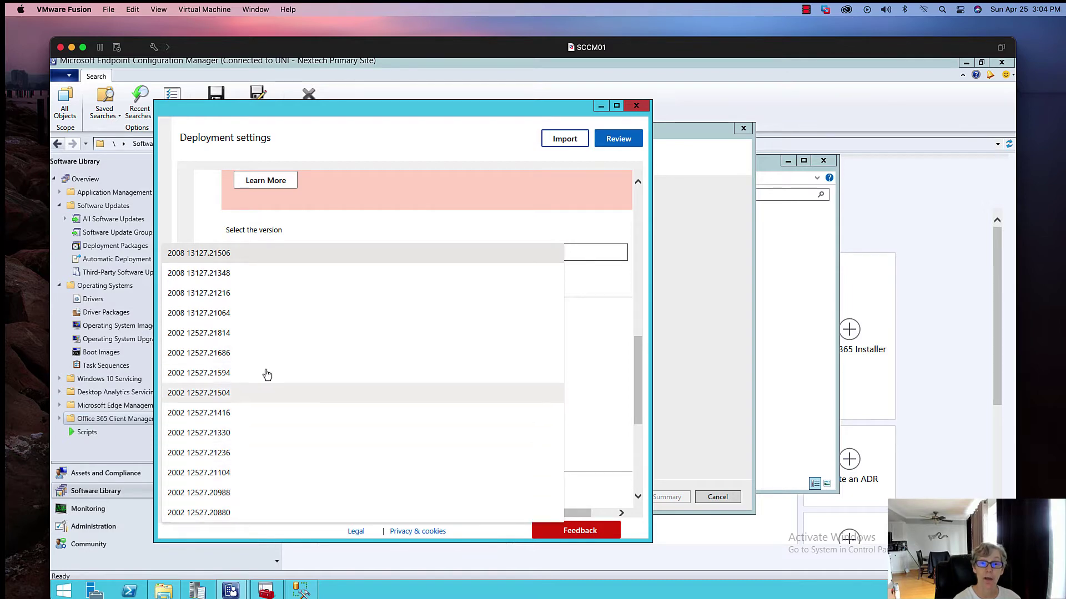
left_click(269, 253)
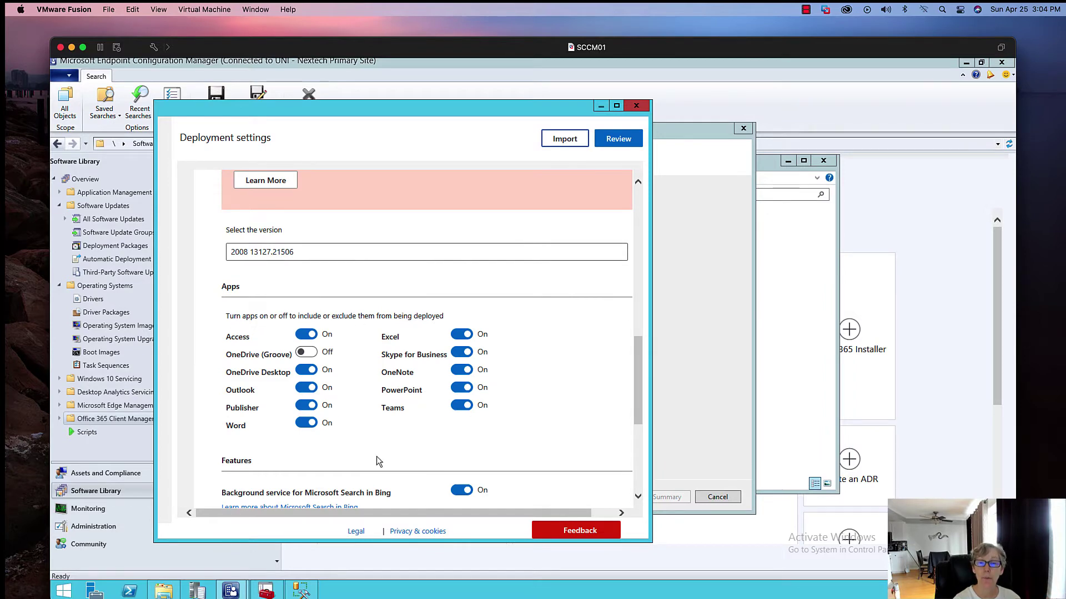
Exclude Access, OneDrive Desktop, Publisher, Skype for Business and Teams from the apps being deployed
left_click(305, 335)
left_click(305, 370)
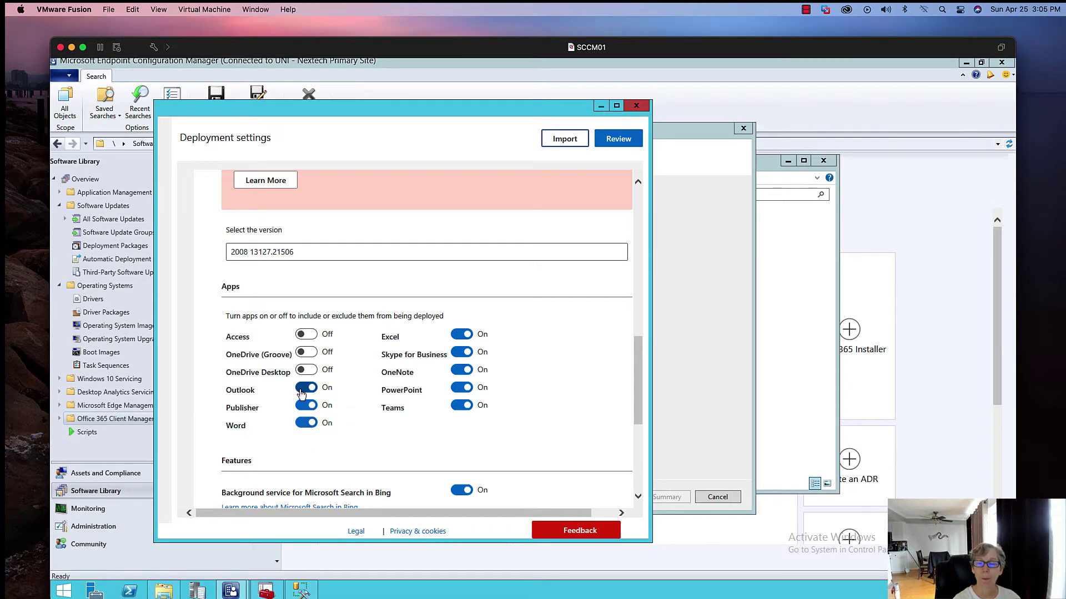
left_click(307, 406)
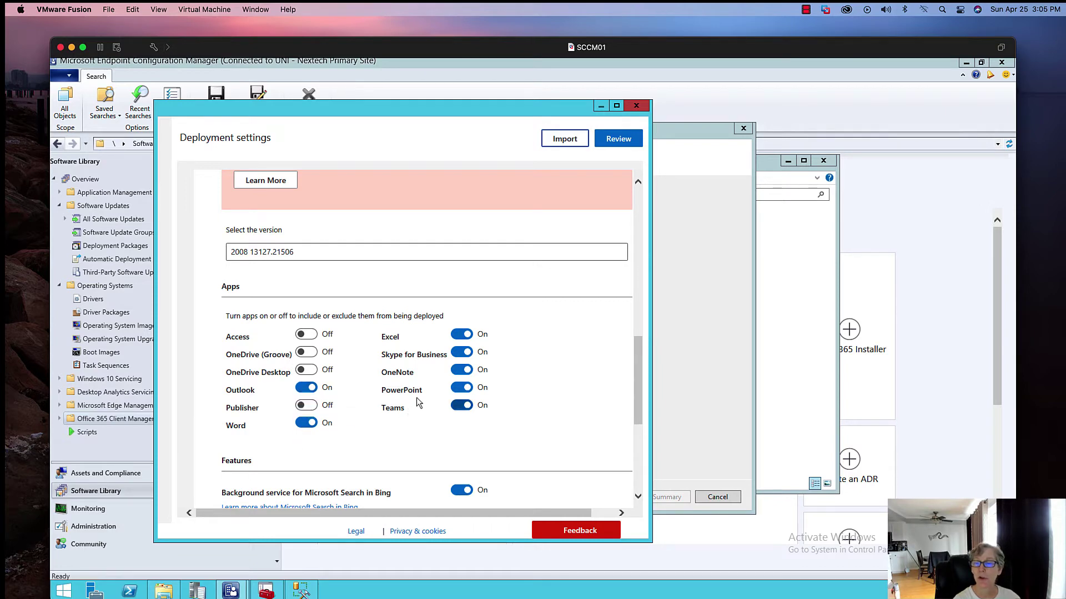
left_click(460, 358)
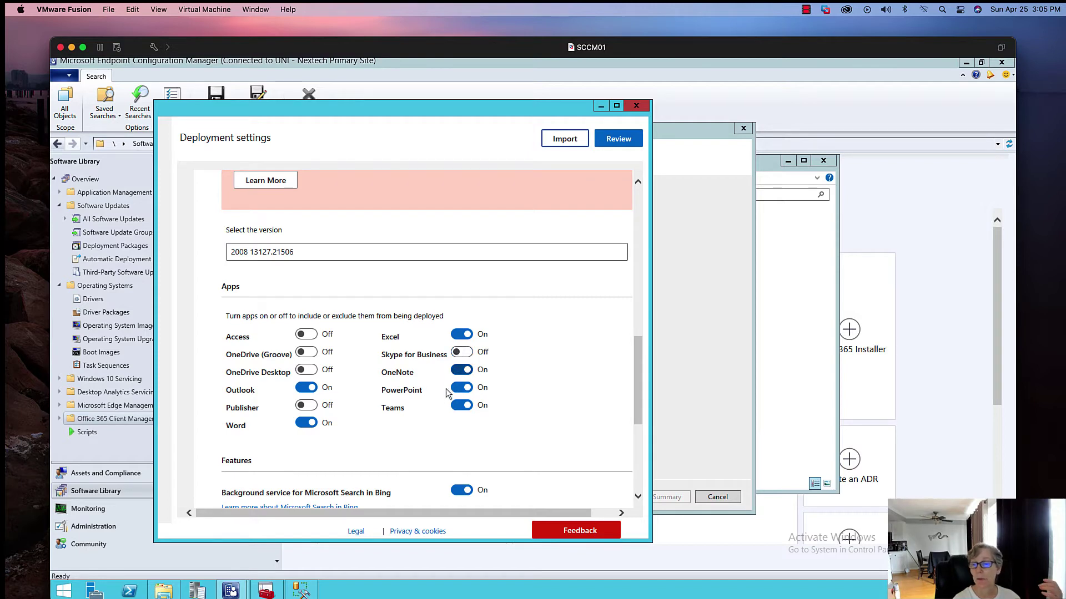
left_click(461, 406)
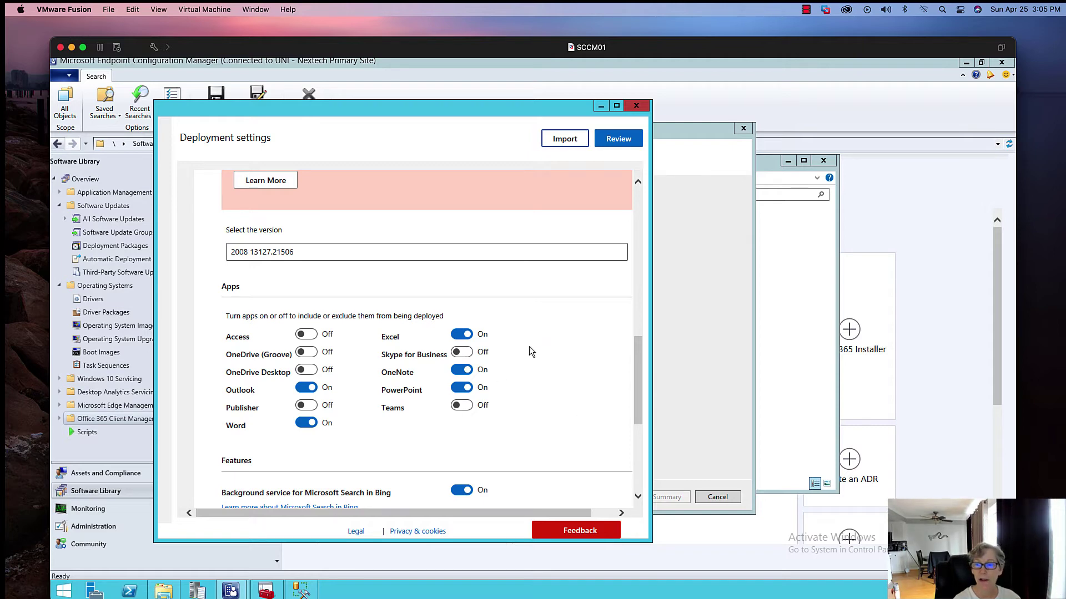
Turn off the background service for Microsoft Search in Bing under the product features
scroll(535, 355, "down", 5)
left_click(463, 290)
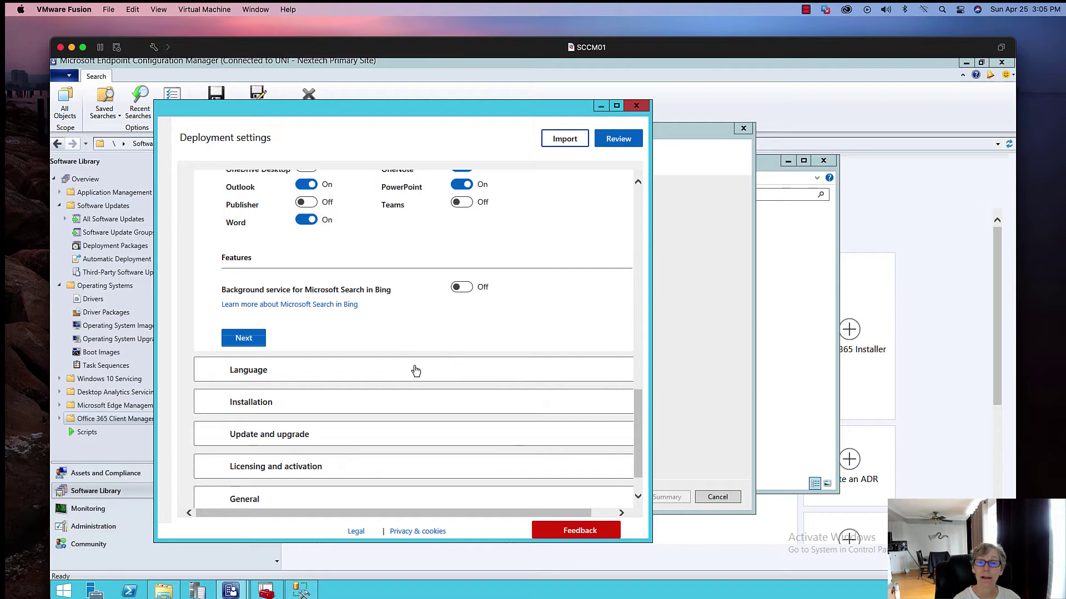
scroll(416, 371, "down", 1)
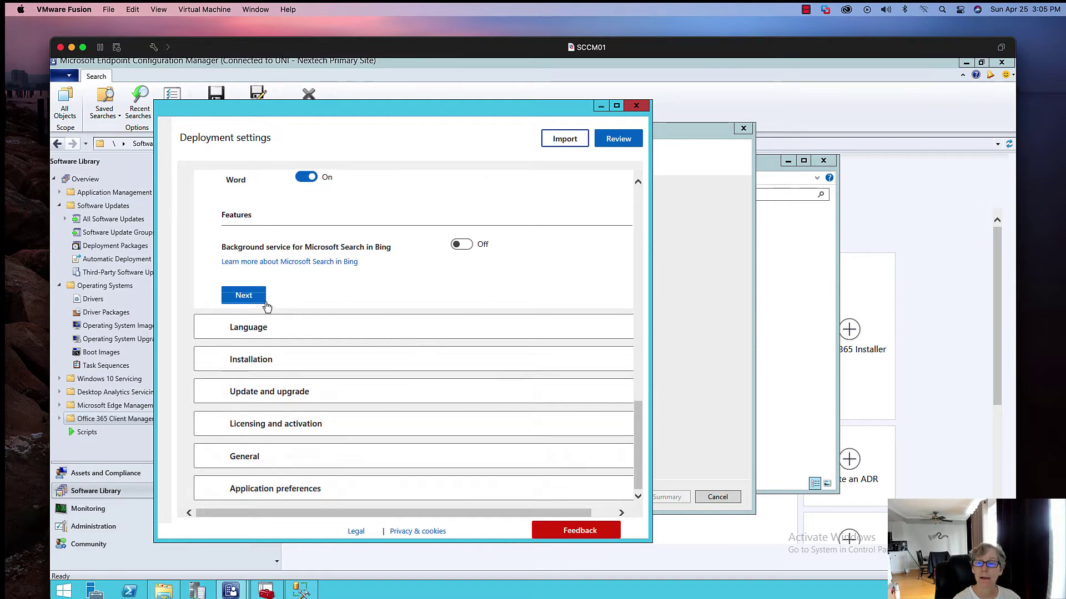
Go through the Language and Installation sections with their default settings and continue to Update and upgrade
left_click(331, 329)
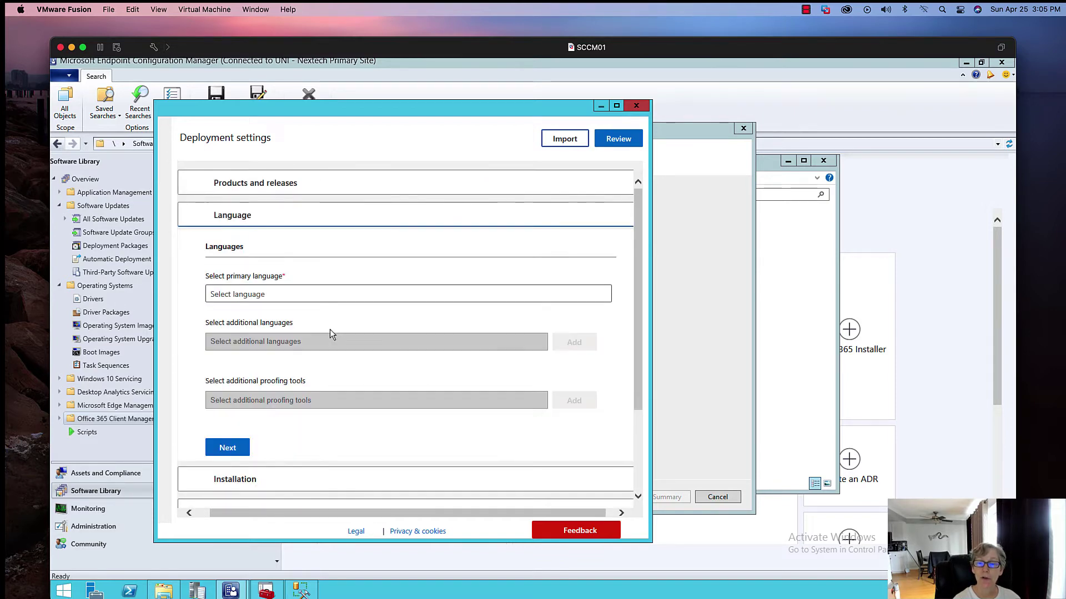
scroll(371, 408, "down", 2)
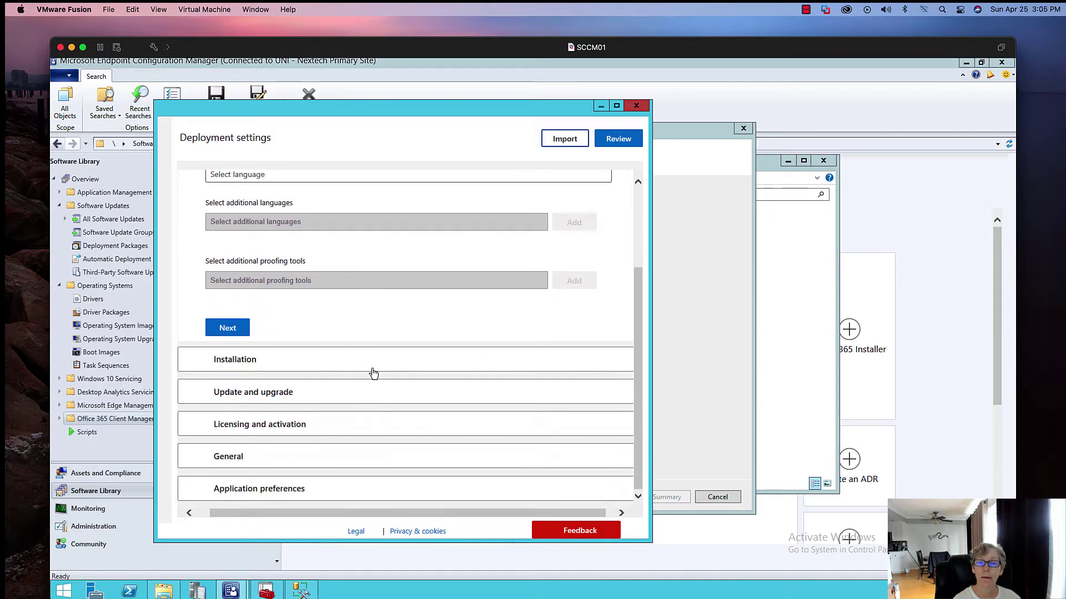
left_click(227, 329)
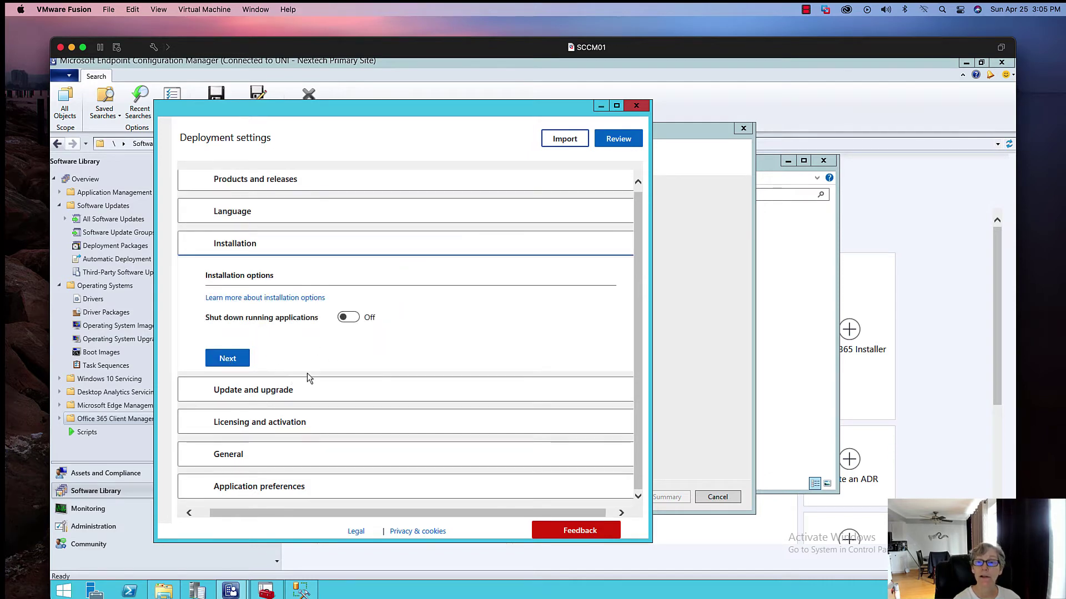
left_click(240, 361)
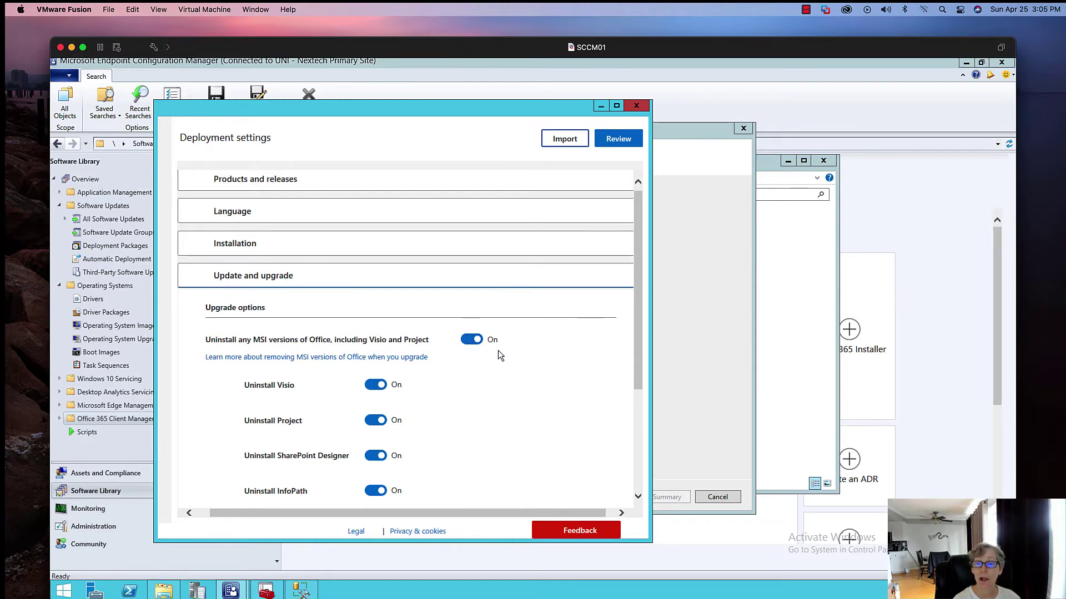
Accept the default upgrade options and user-based product activation, and continue to the General section
scroll(492, 405, "down", 3)
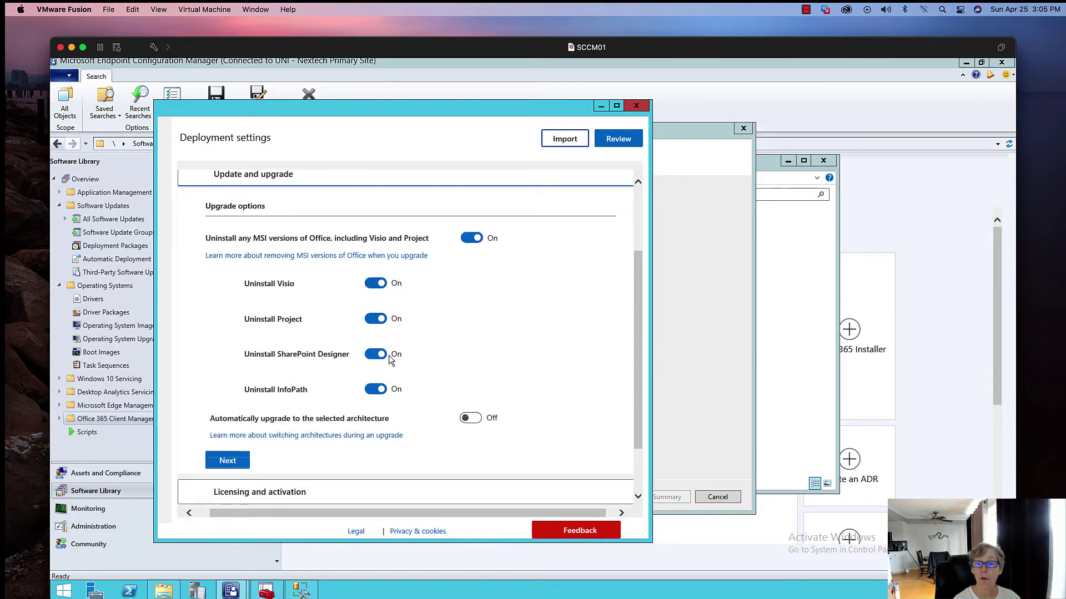
scroll(543, 375, "down", 2)
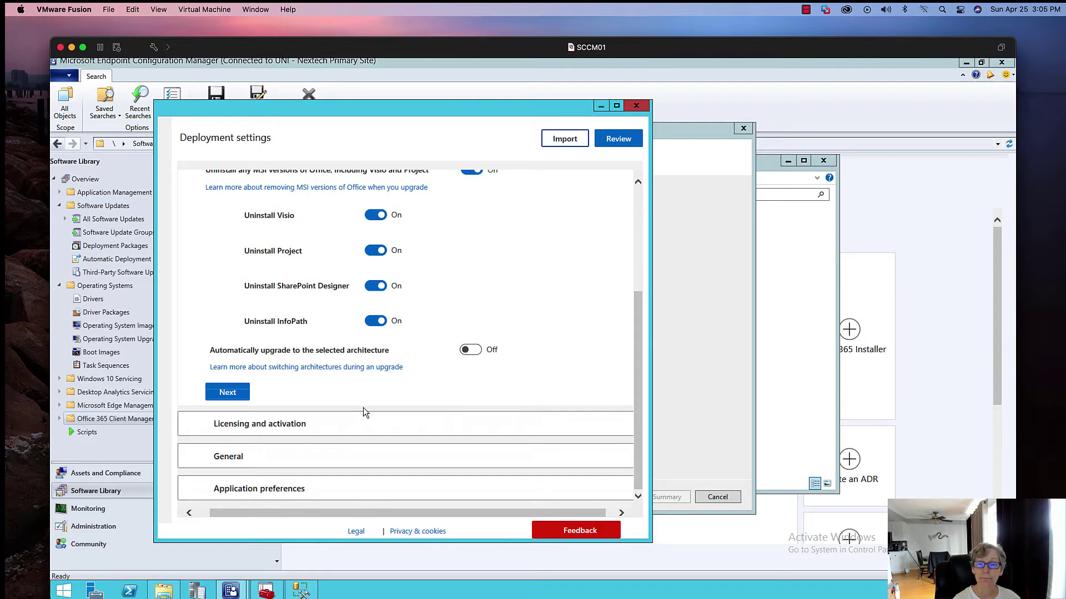
left_click(232, 393)
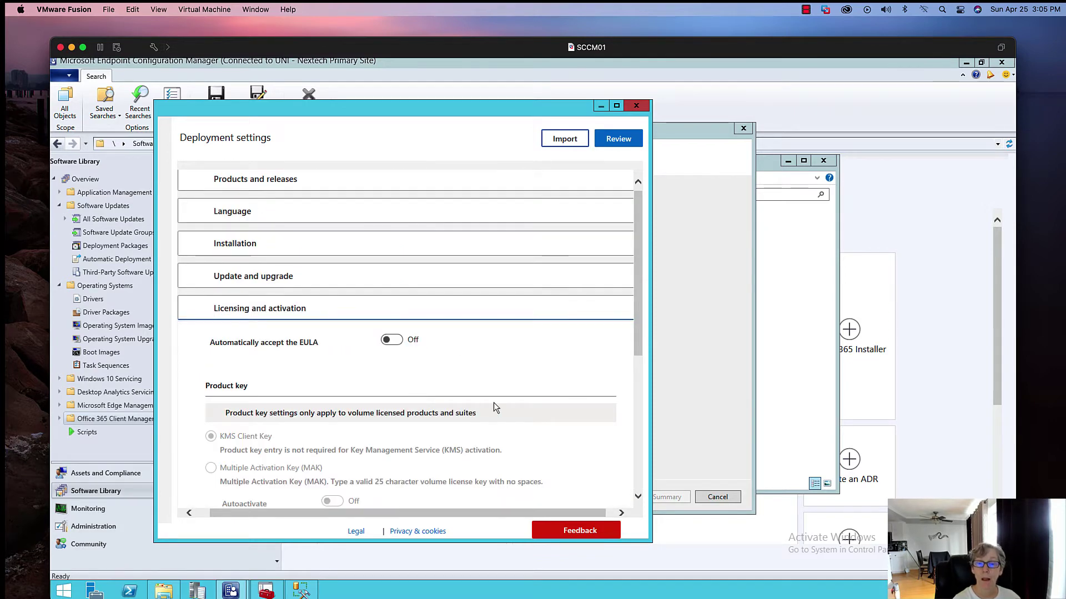
scroll(494, 406, "down", 4)
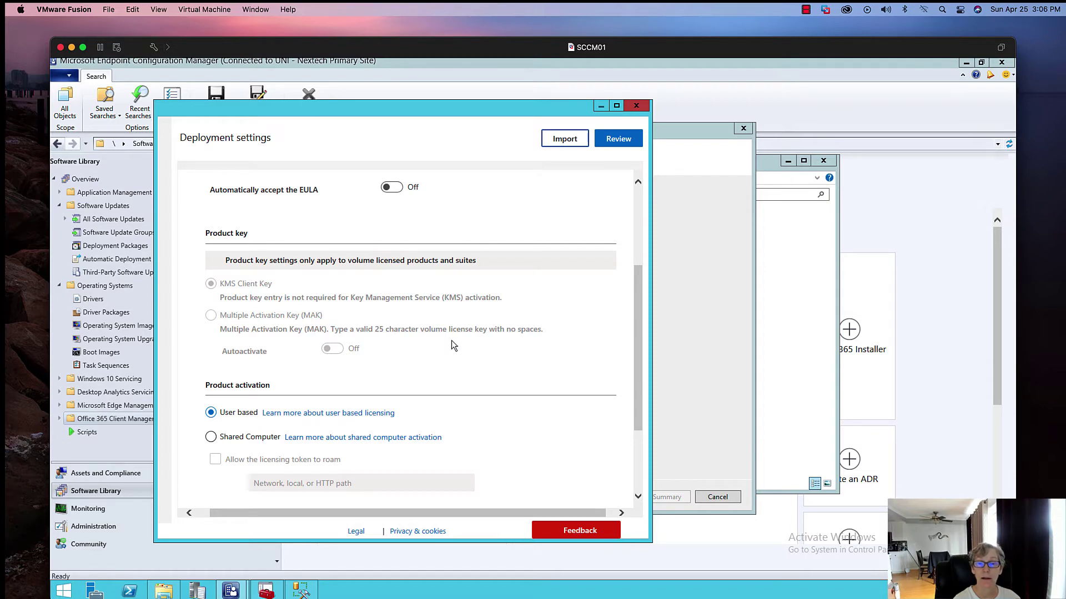
scroll(471, 353, "down", 3)
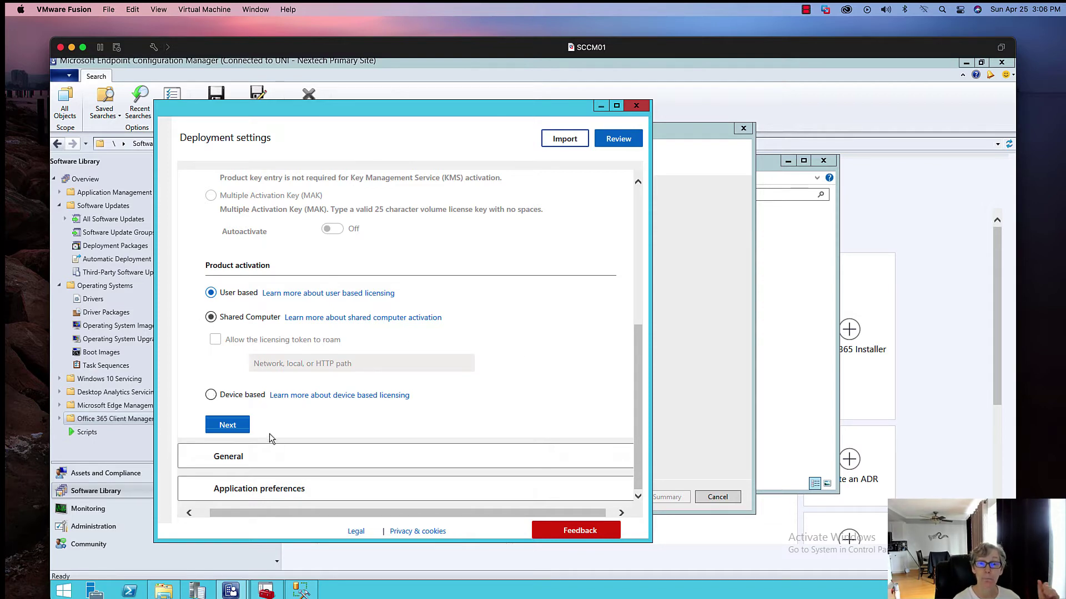
left_click(237, 425)
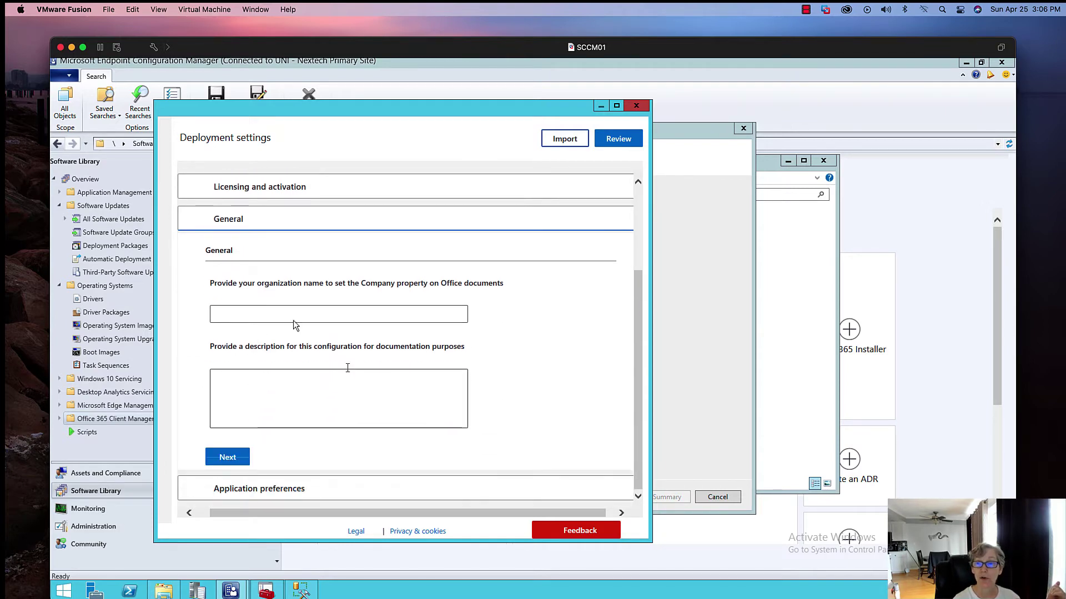
Set the organization name for Office documents to UNI and continue to the application preferences
left_click(254, 315)
type("UNO")
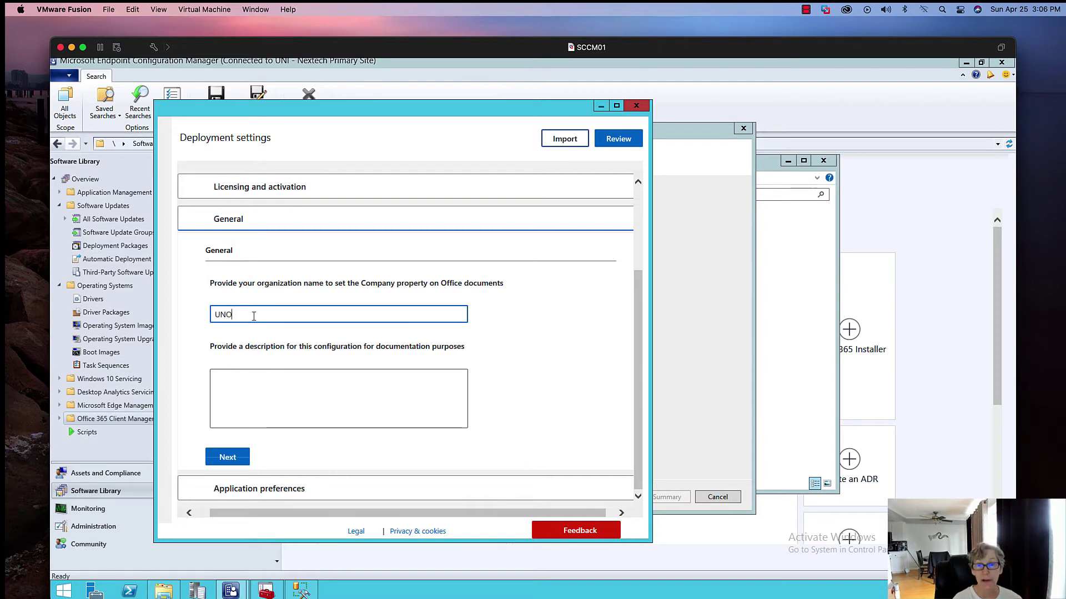
key("BackSpace")
type("I")
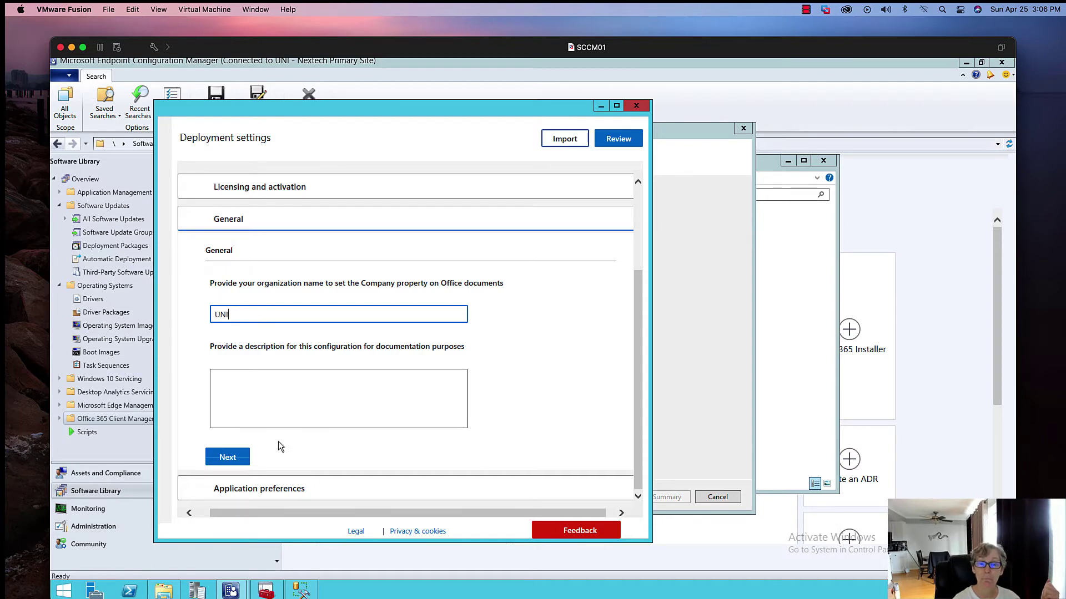
left_click(245, 455)
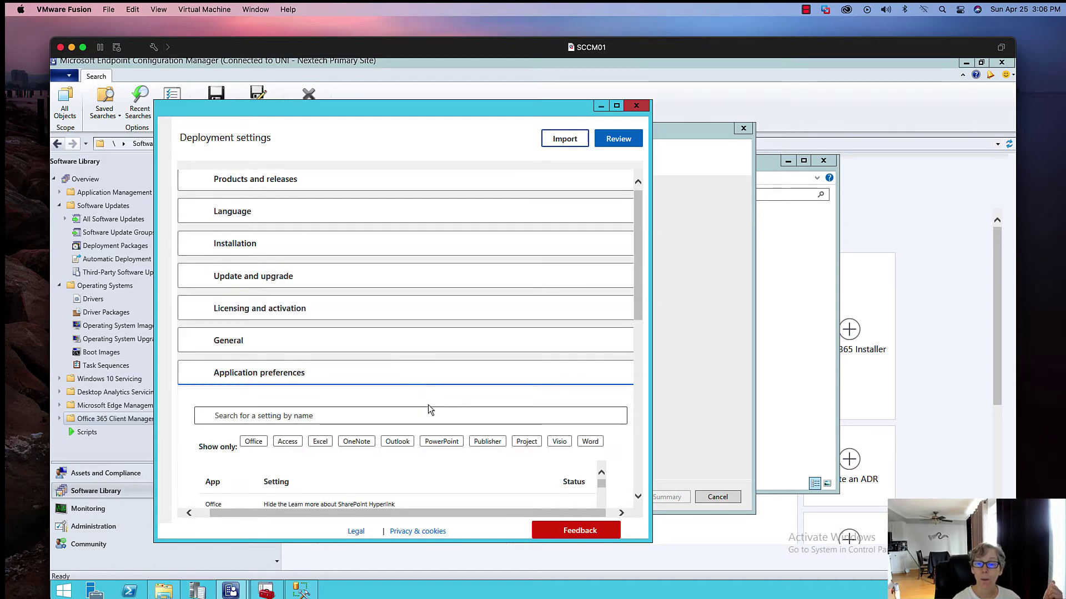
Examine the available application preferences for Office, and filter the list to review the Excel settings
scroll(428, 405, "down", 2)
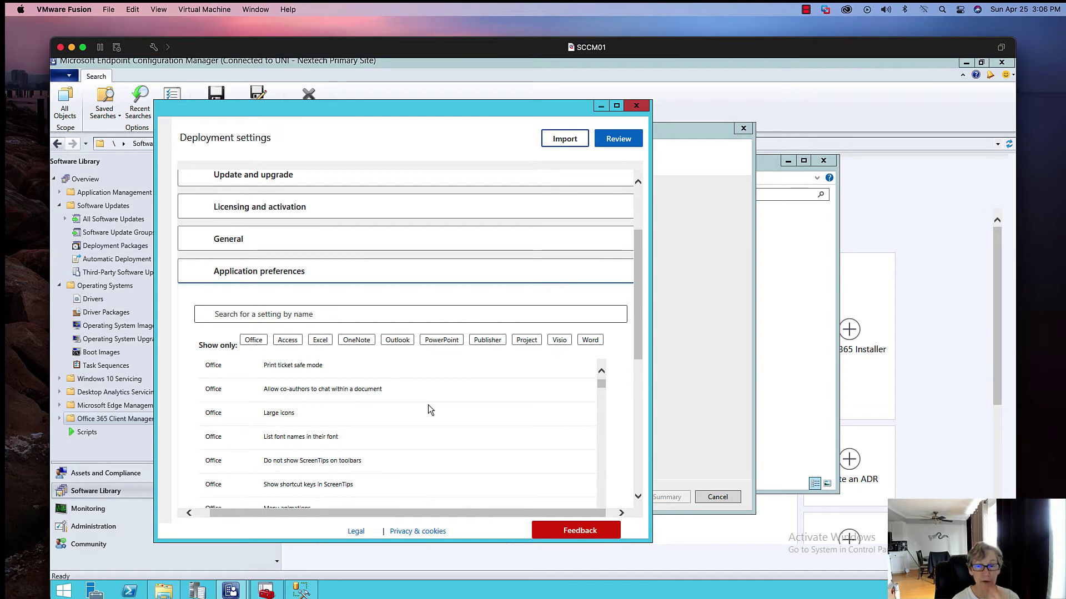
scroll(428, 406, "down", 3)
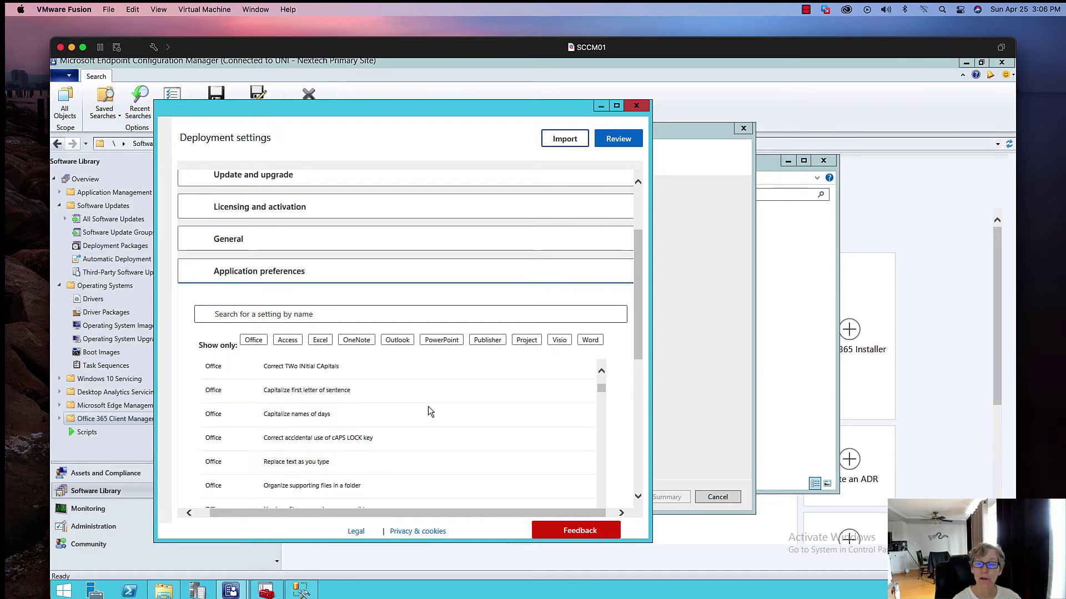
scroll(428, 413, "down", 6)
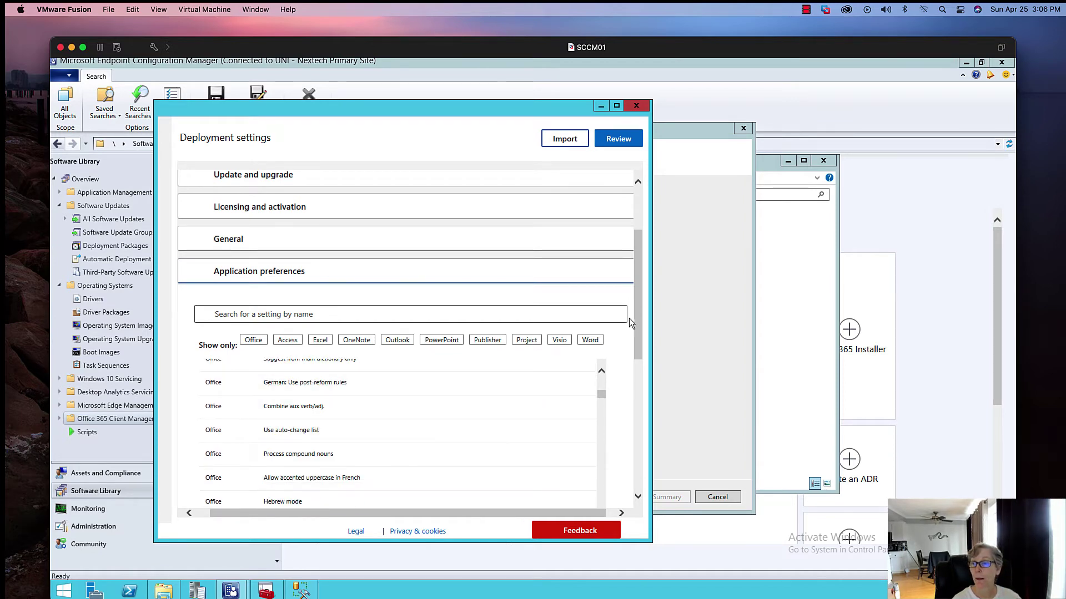
left_click_drag(639, 297, 631, 368)
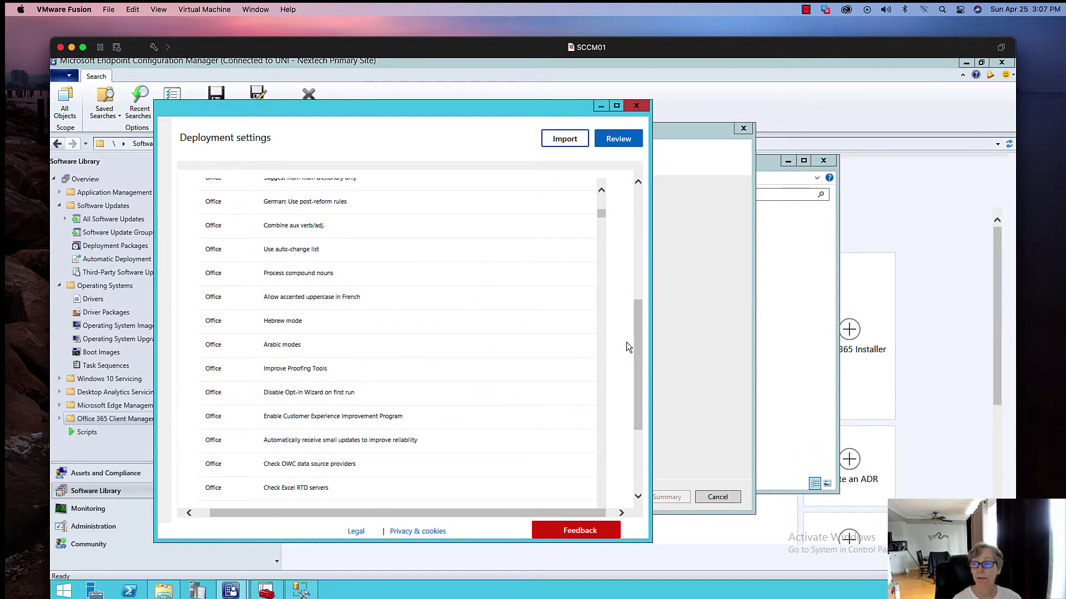
left_click_drag(638, 327, 639, 271)
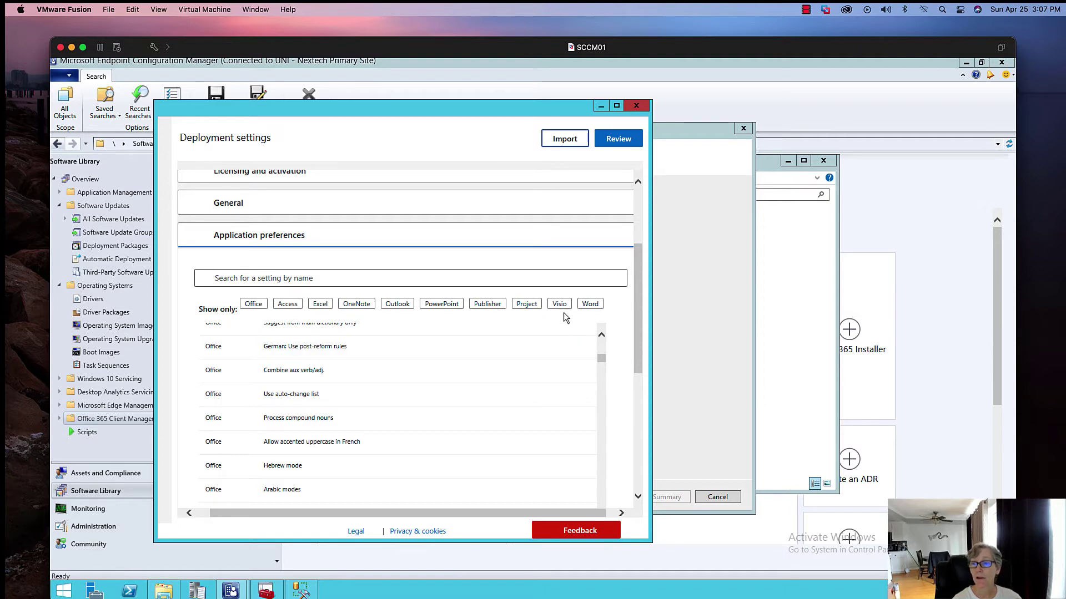
left_click(319, 304)
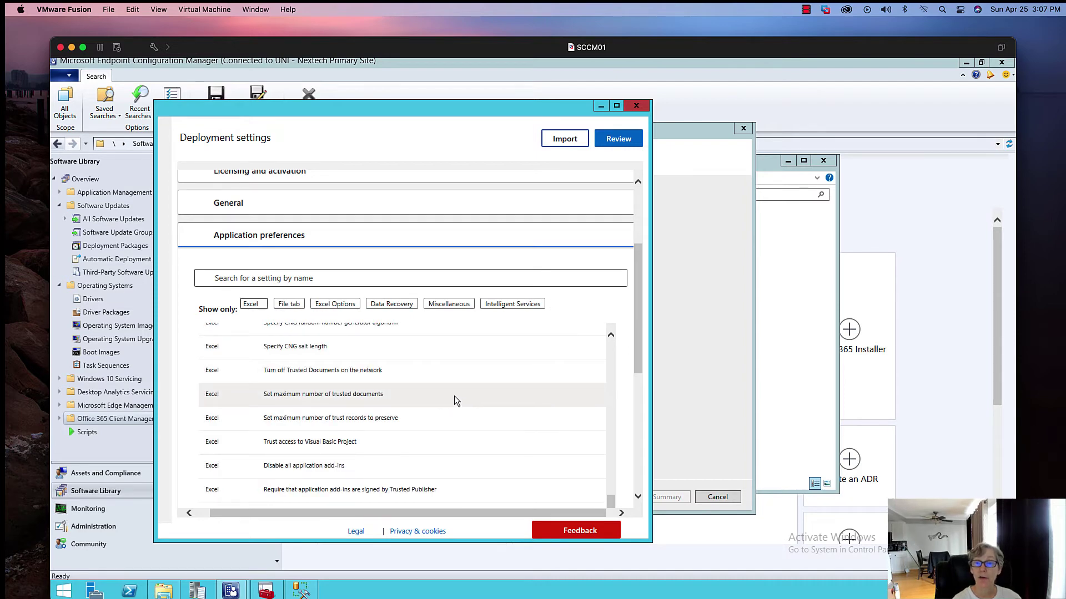
scroll(459, 407, "down", 5)
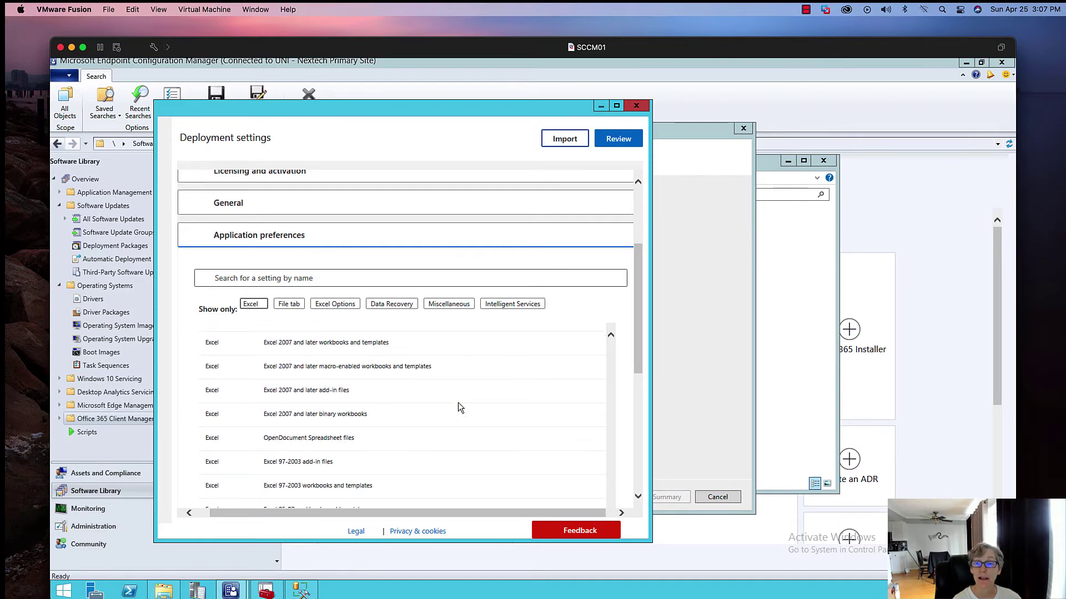
scroll(459, 408, "down", 4)
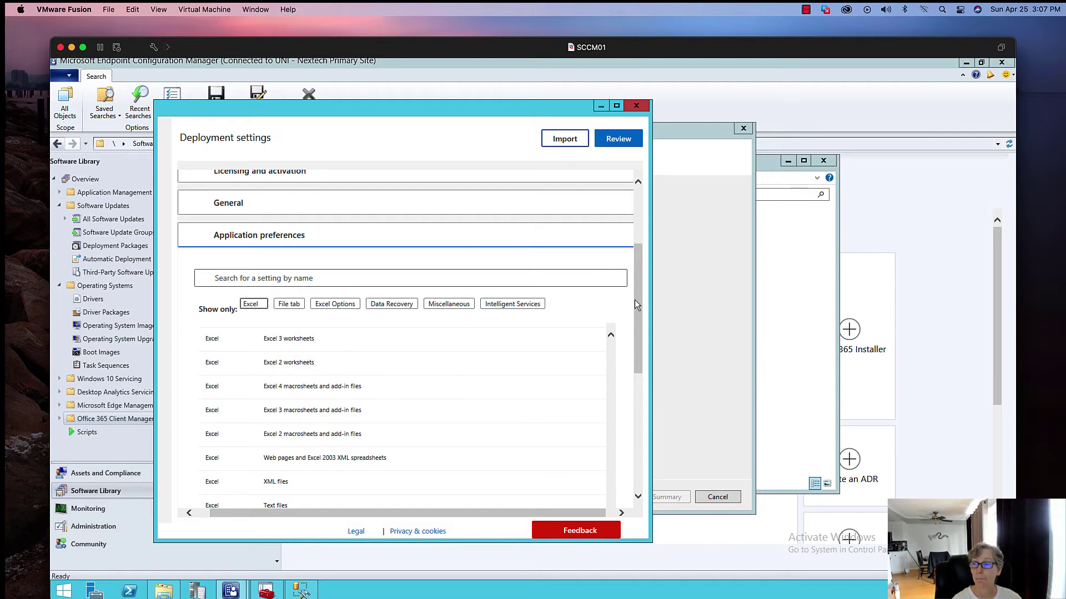
left_click_drag(638, 288, 632, 348)
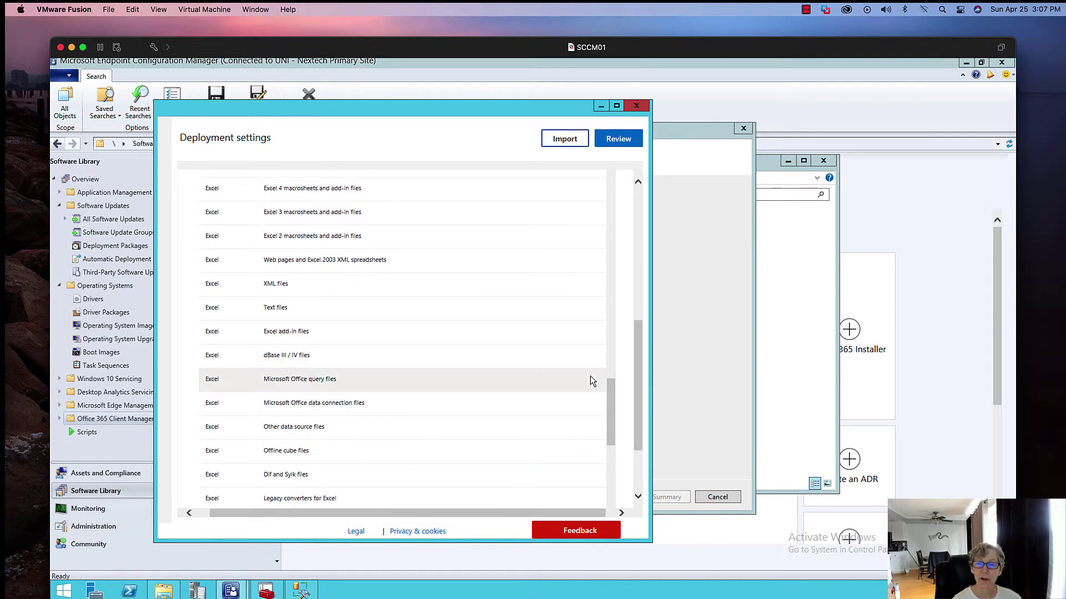
Finish the application preferences section without configuring any Excel settings
left_click_drag(639, 363, 638, 412)
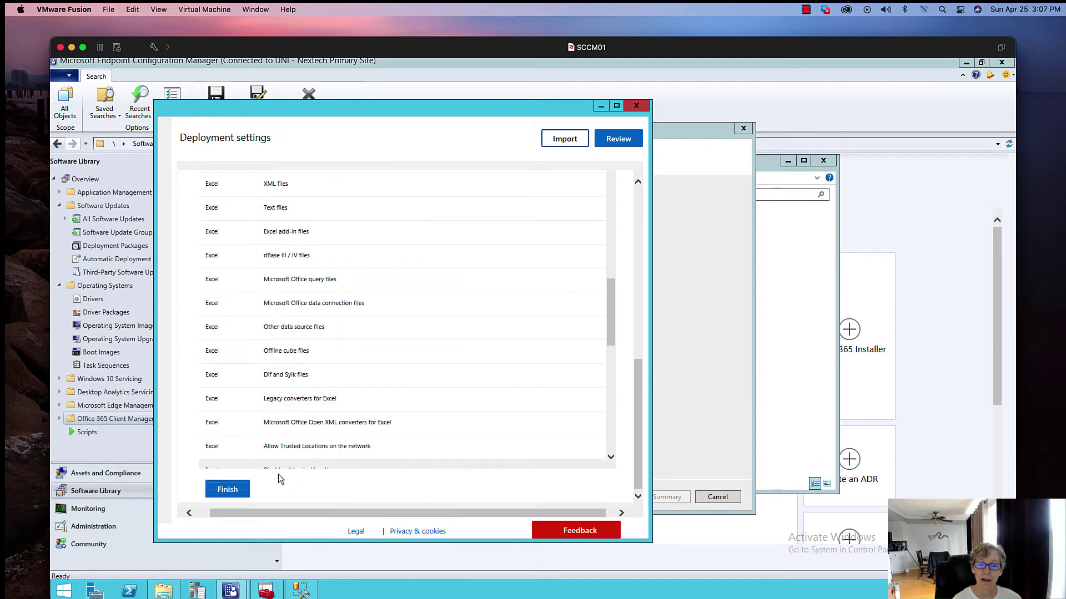
left_click(227, 489)
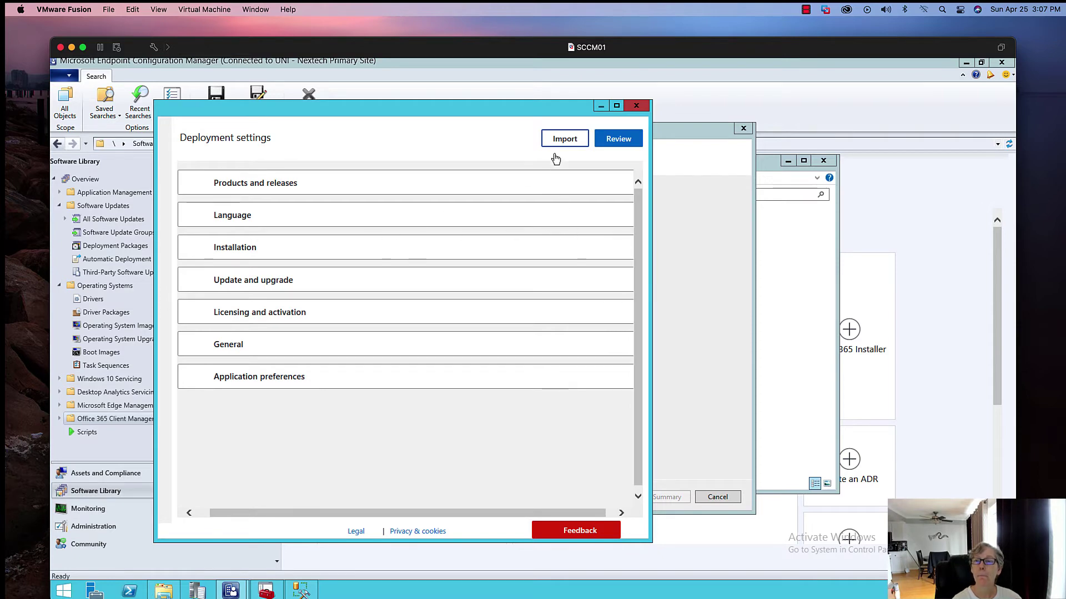
Try to import a configuration file named office365x86 from the packages\office365\x86 folder on the SCCM (E:) drive
left_click(563, 139)
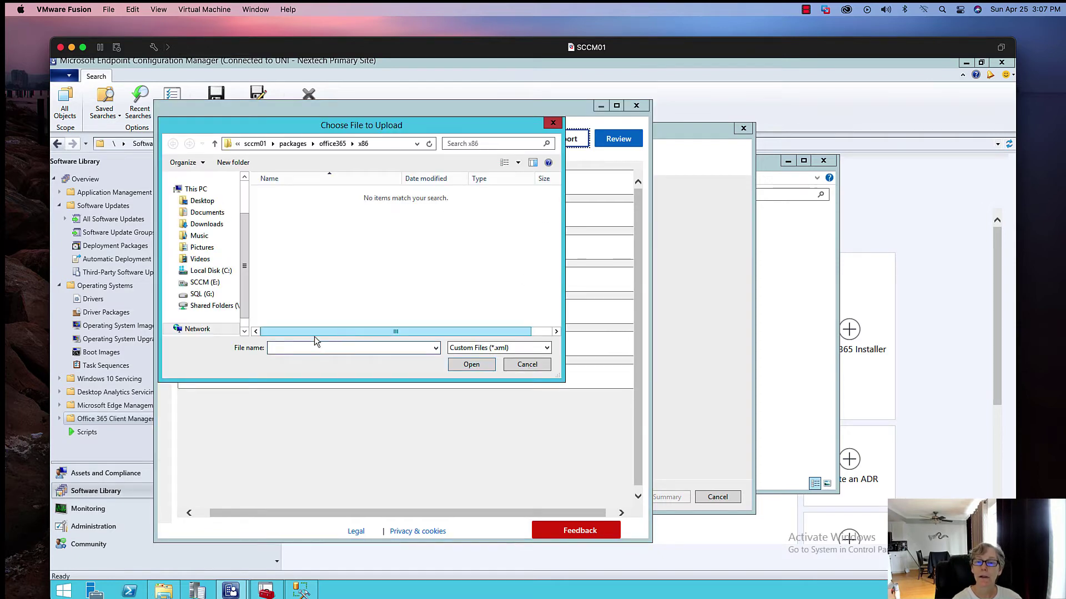
left_click(278, 350)
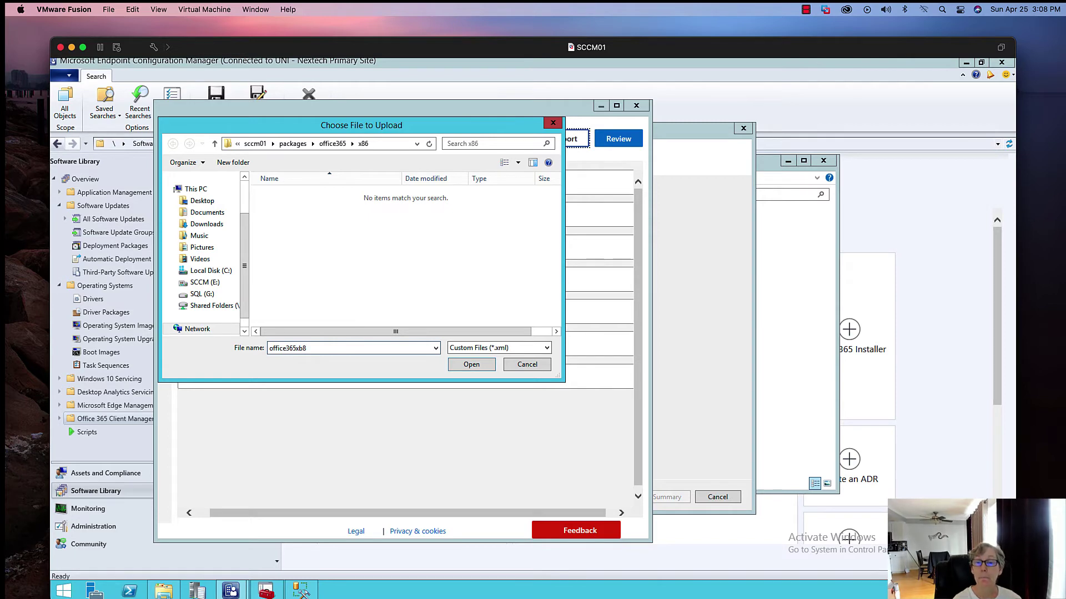
key("BackSpace")
key("BackSpace")
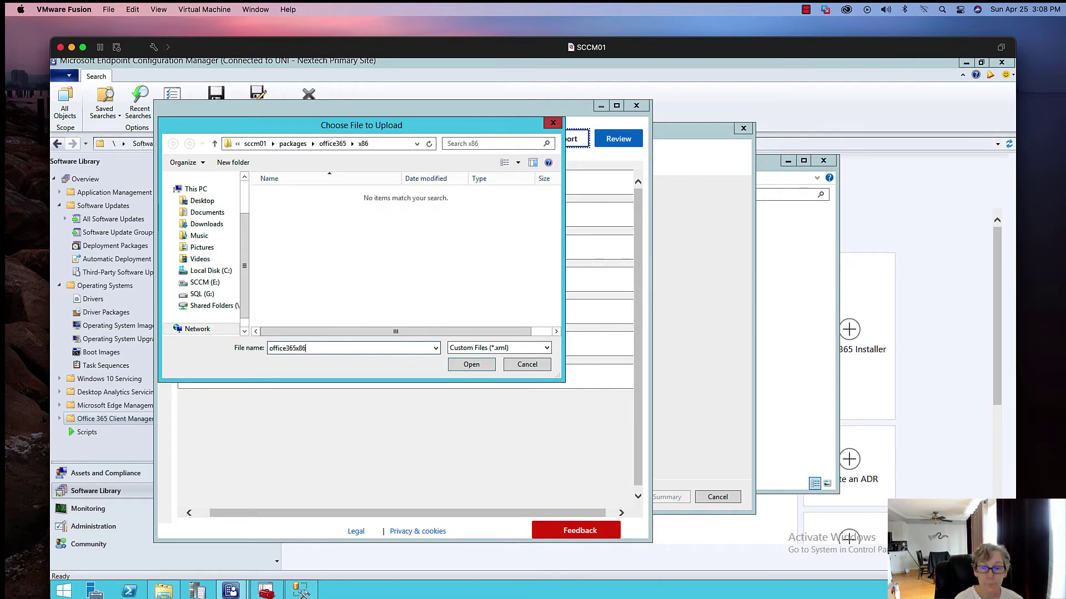
left_click(205, 282)
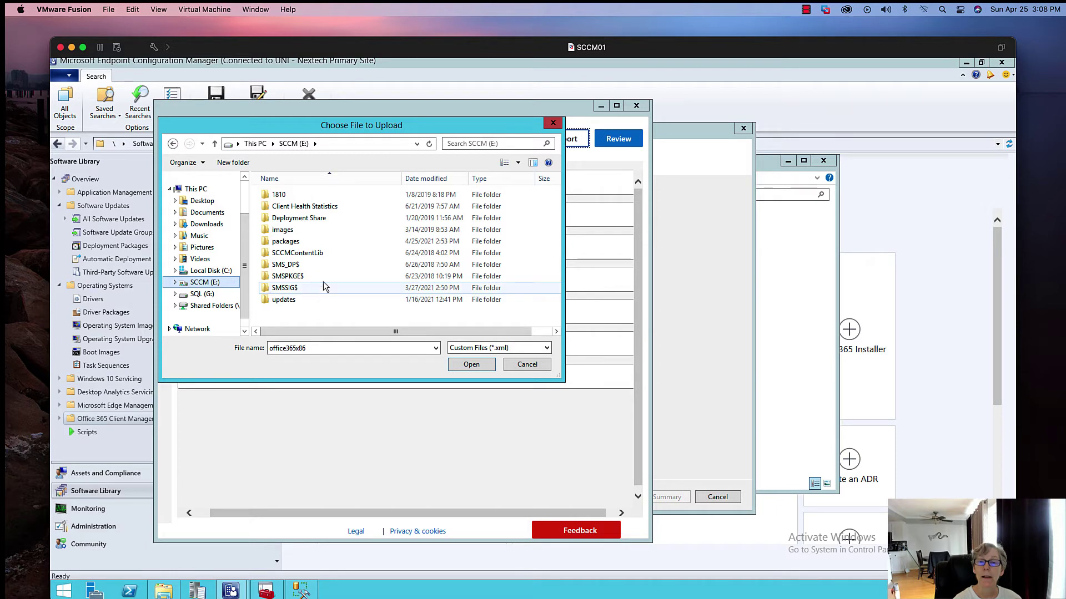
double_click(294, 241)
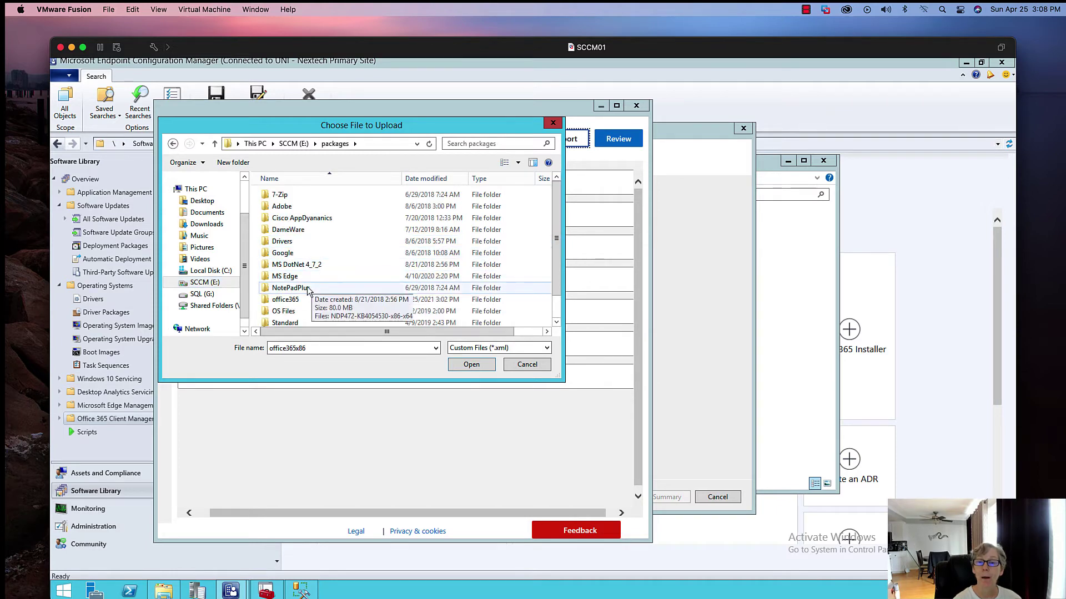
double_click(335, 299)
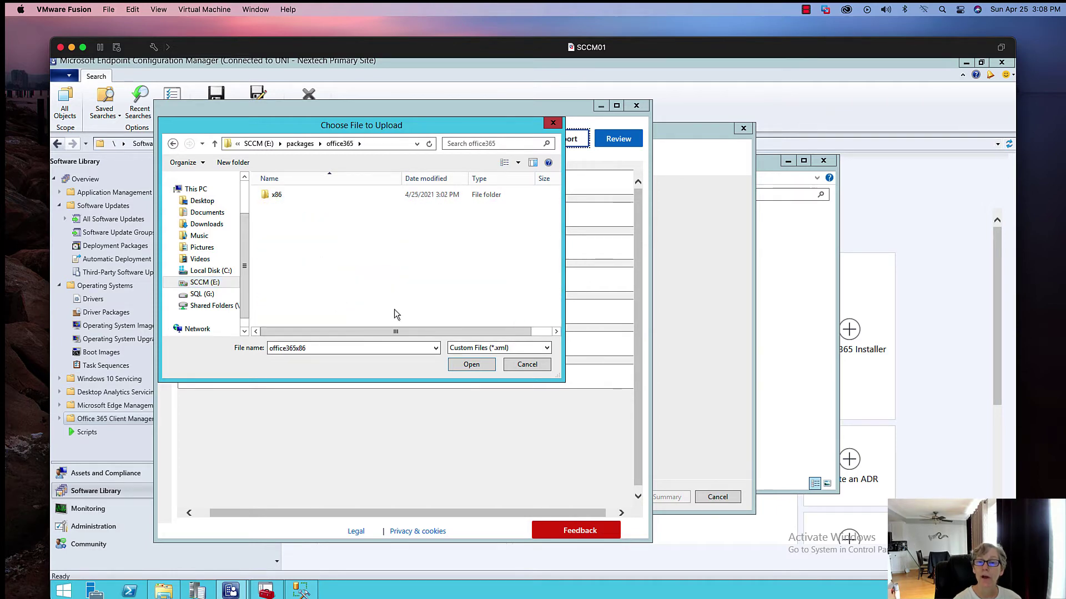
left_click(276, 195)
double_click(275, 197)
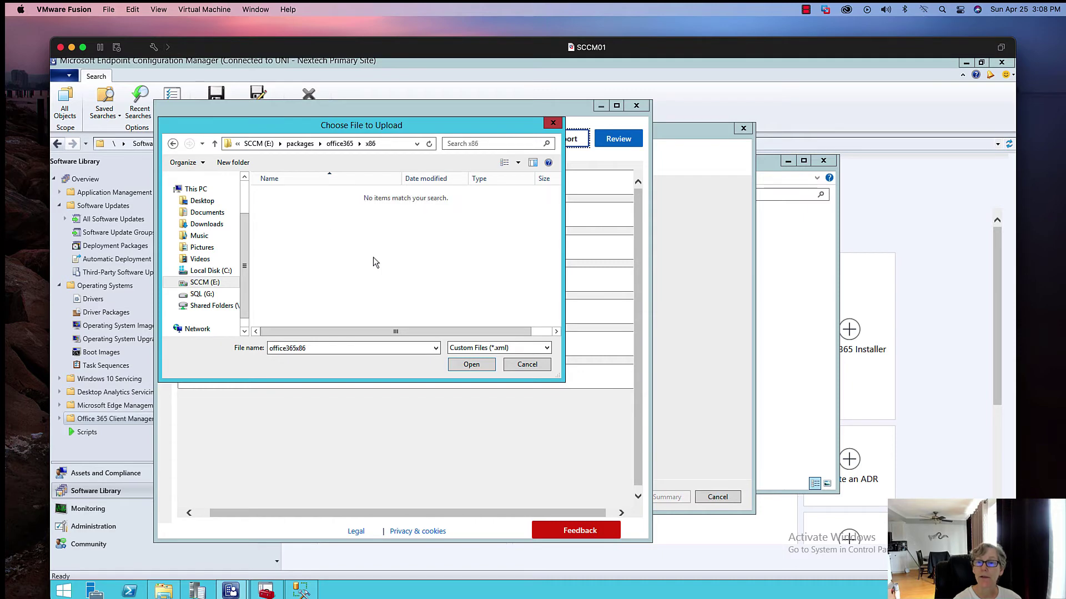
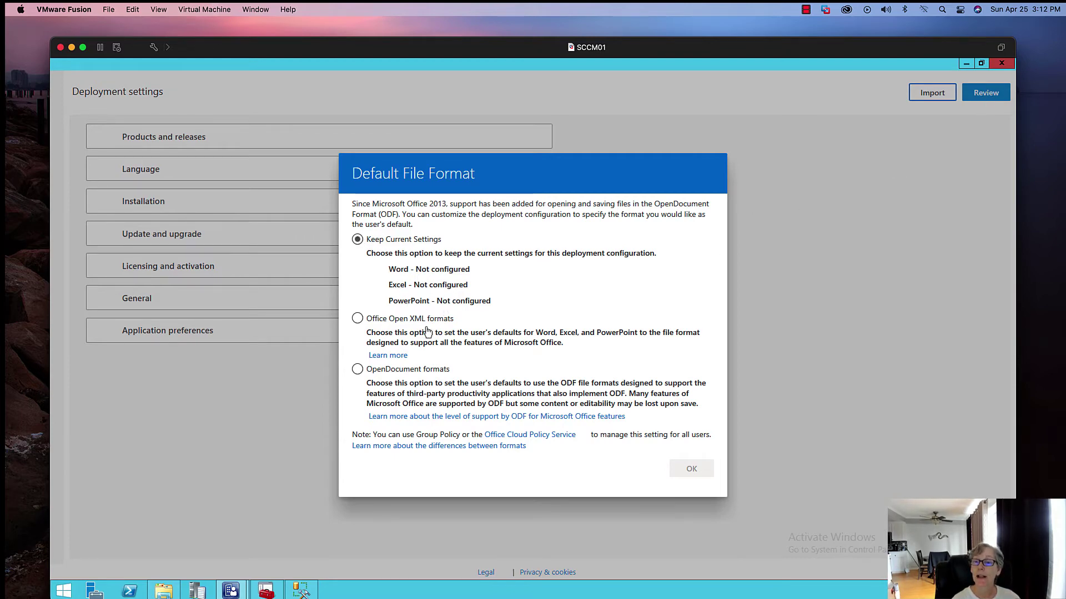
Choose Keep Current Settings as the default file format and accept the choice
left_click(454, 382)
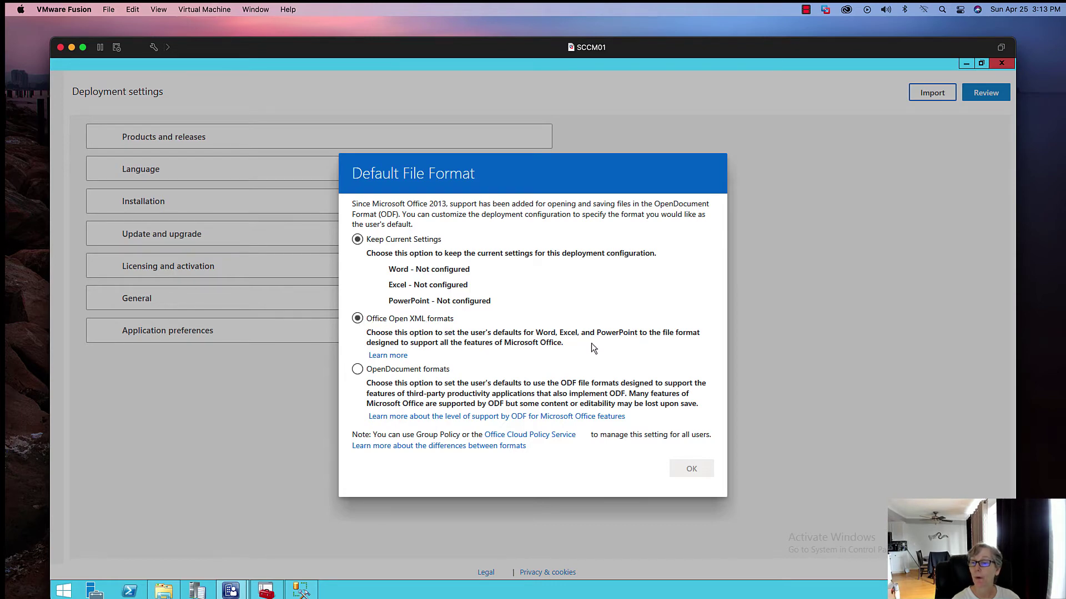
left_click(399, 341)
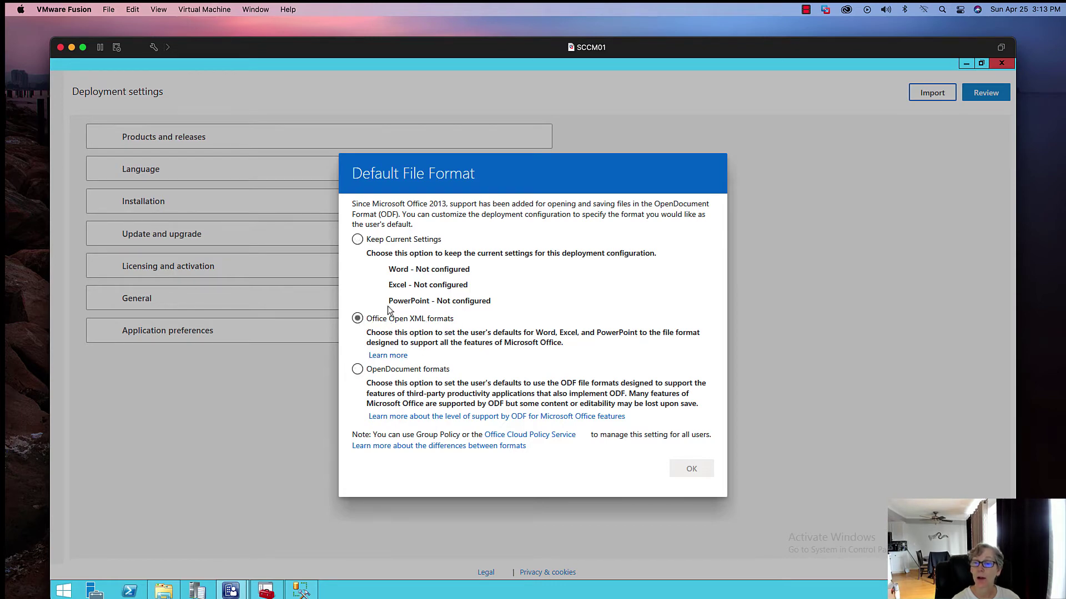
left_click(390, 309)
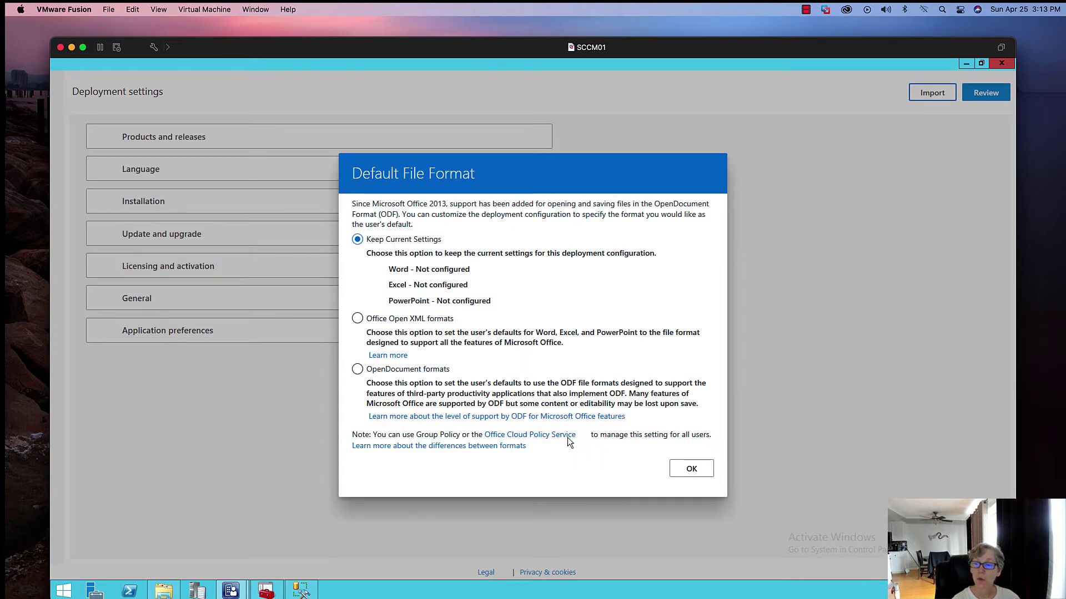
left_click(677, 481)
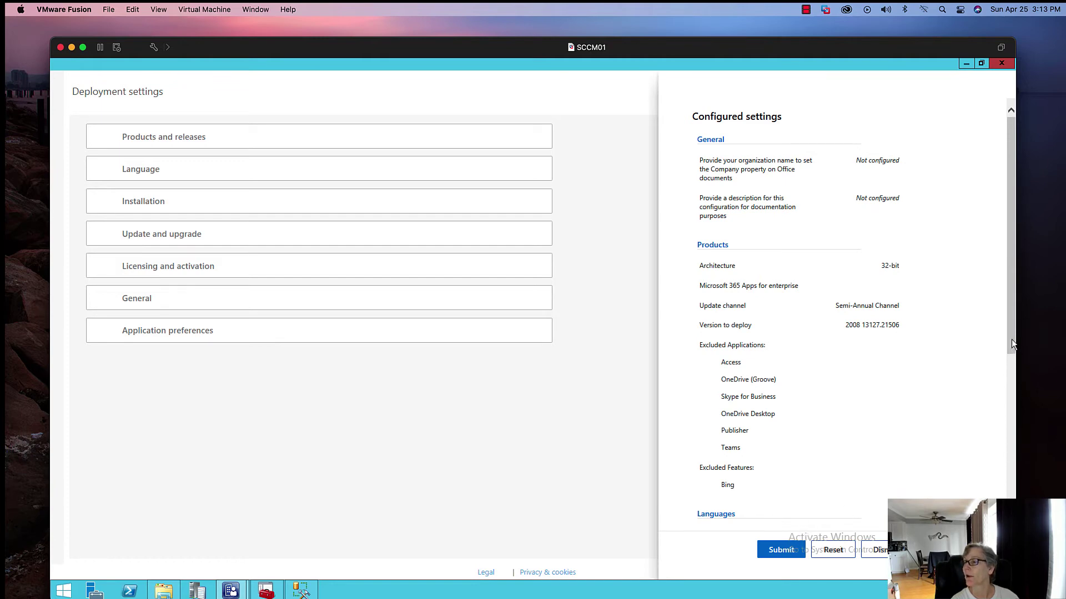
Review the configured settings down to Licensing and activation, and submit the Office configuration
left_click_drag(1012, 340, 1010, 452)
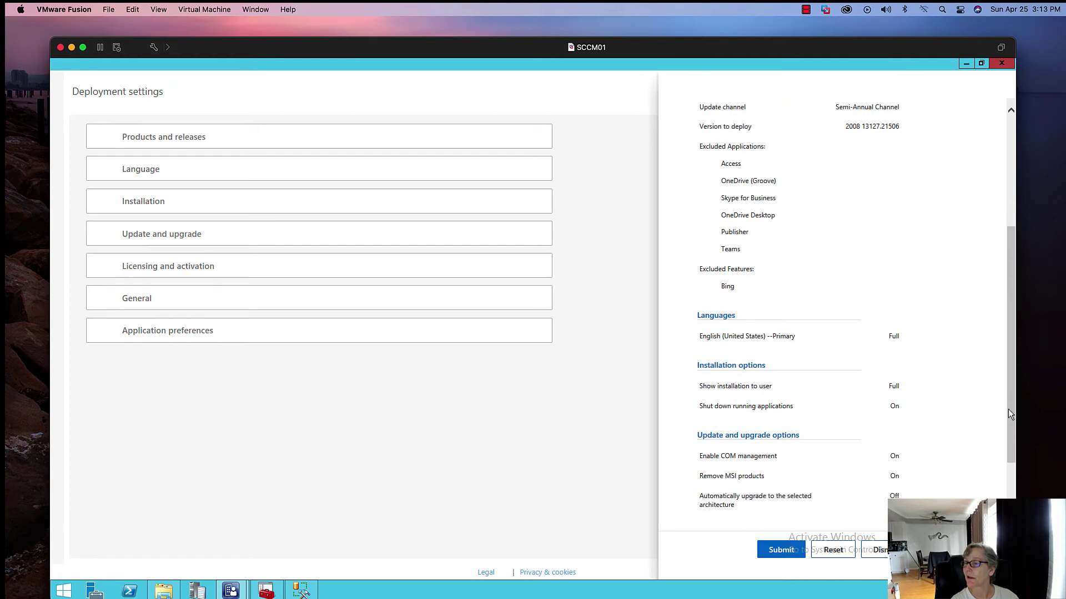
left_click_drag(1012, 394, 1015, 451)
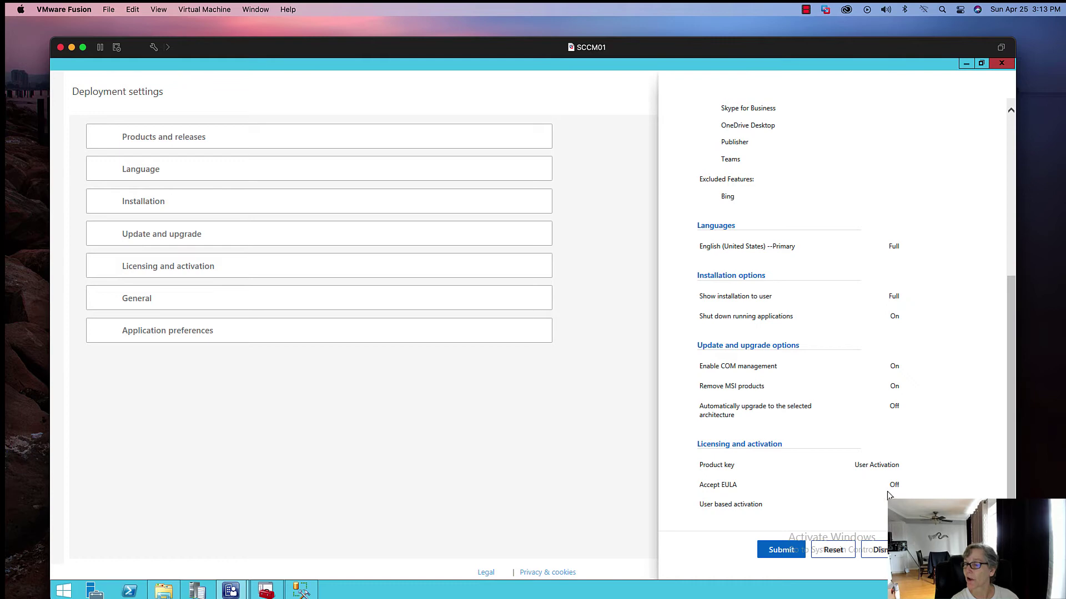
left_click(779, 549)
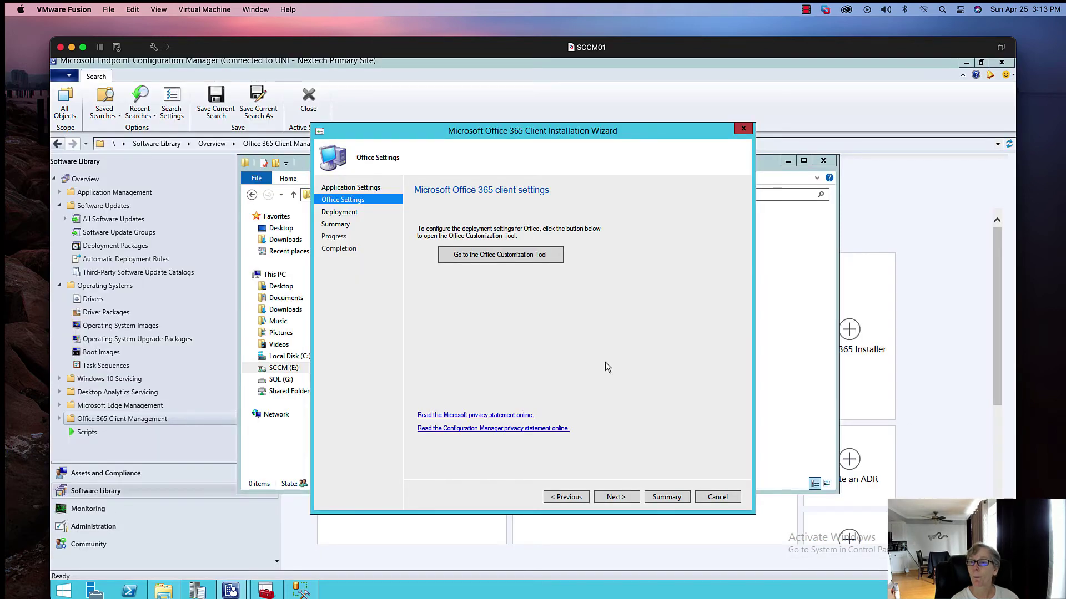
Complete the Office 365 client installation wizard with No for deploying the application now, and close it
left_click(617, 497)
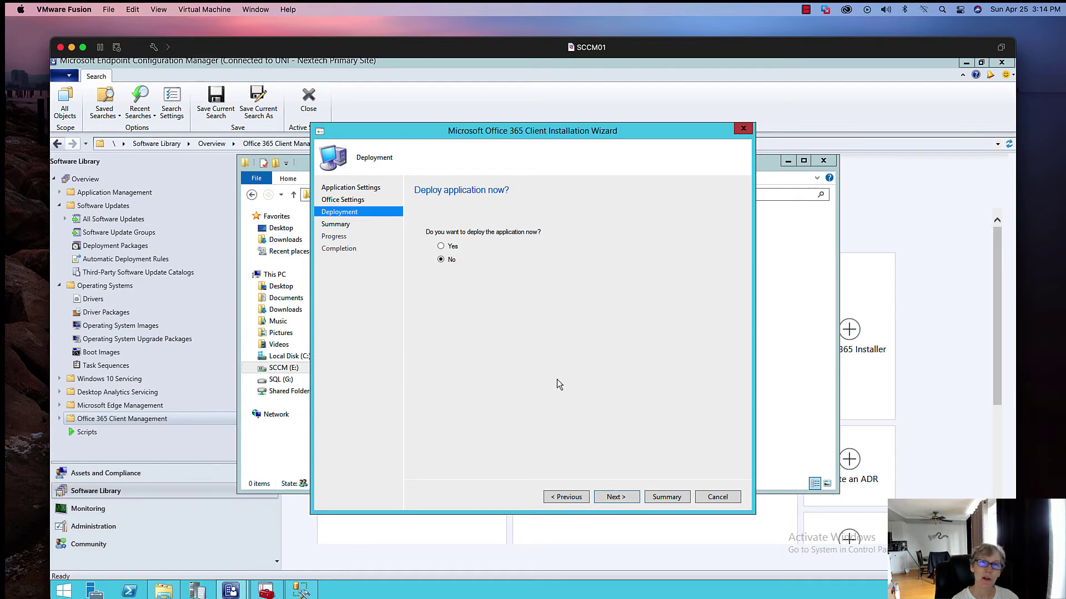
left_click(615, 497)
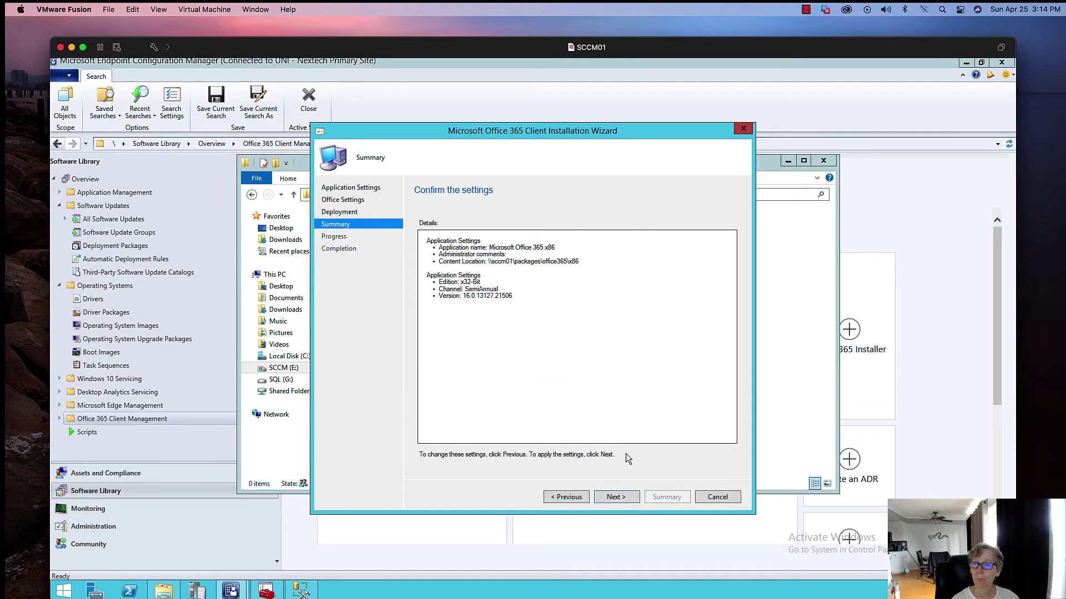
left_click(614, 497)
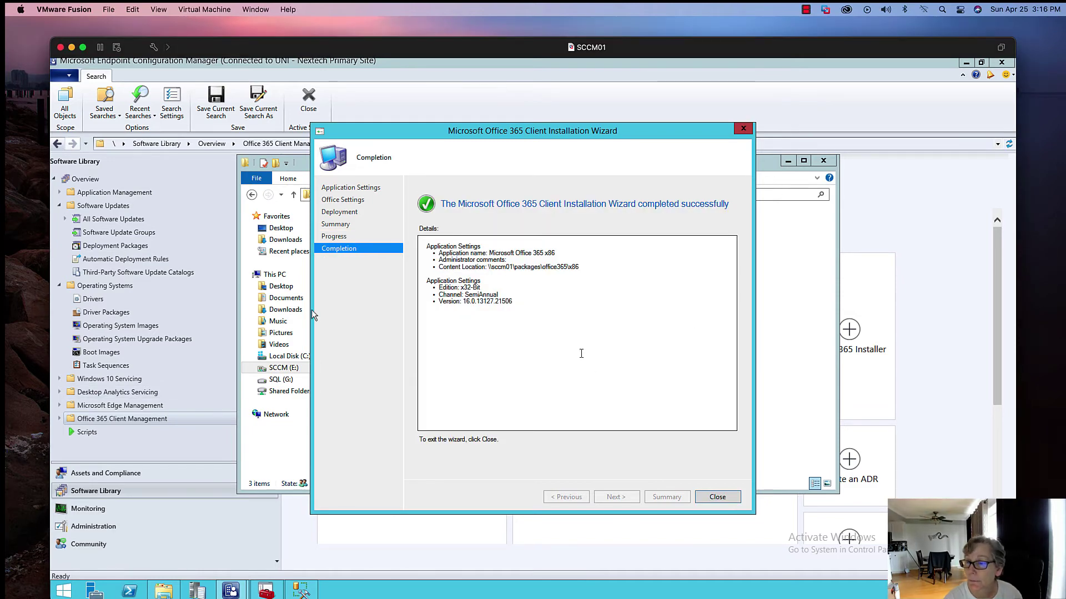
left_click(718, 497)
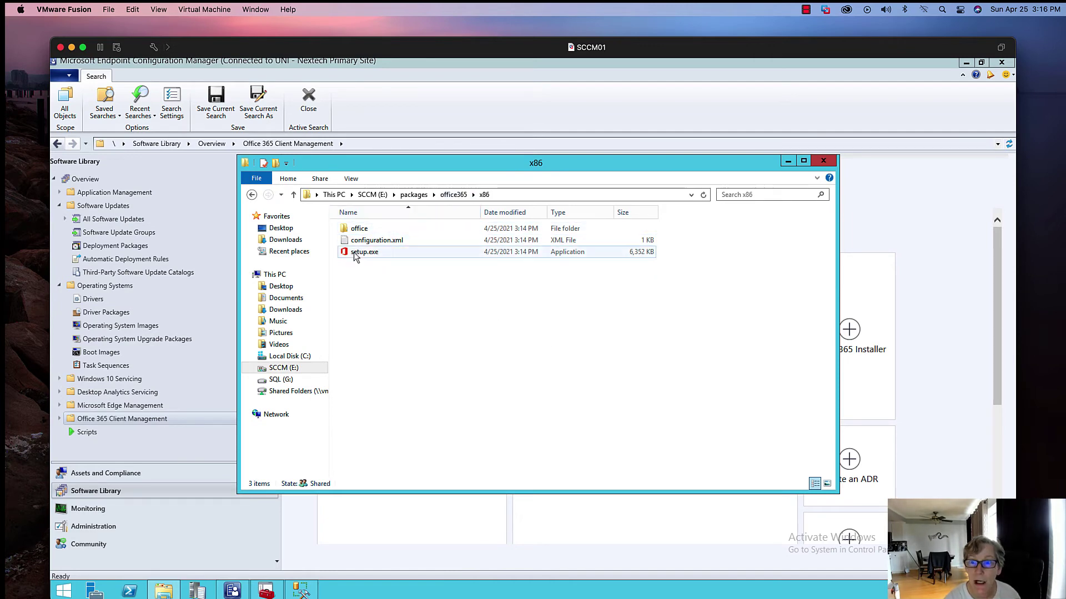
Examine the downloaded Office source files in the office\data folder and return to the x86 folder
double_click(361, 233)
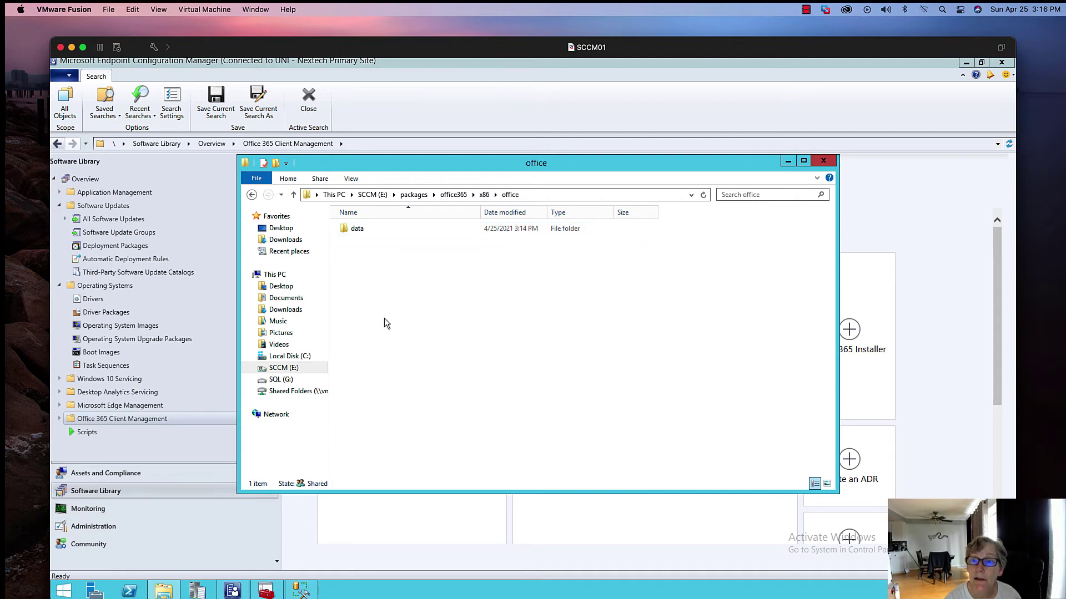
double_click(358, 228)
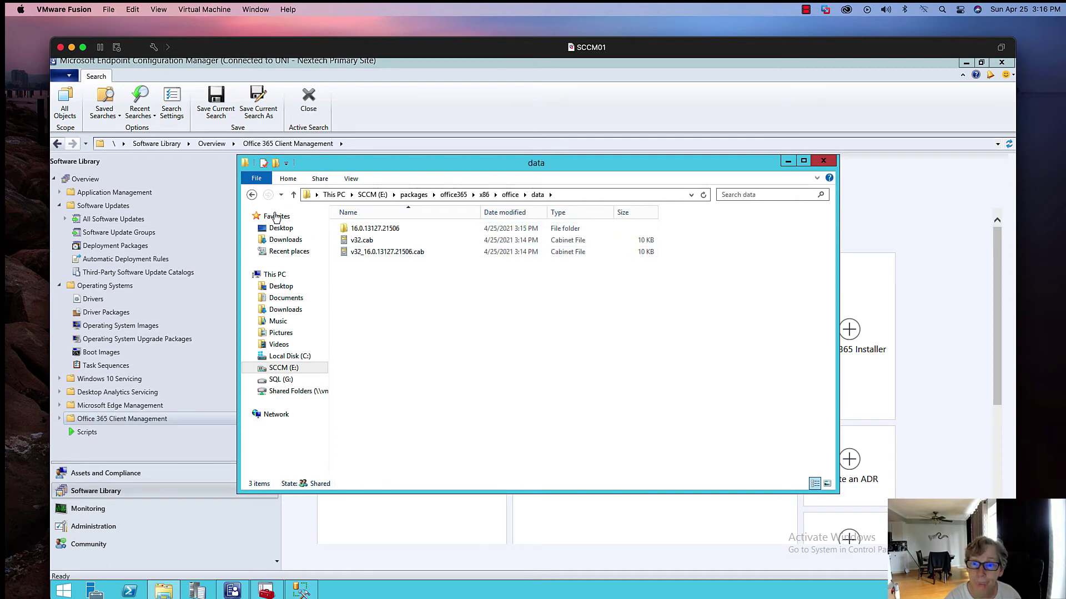
left_click(251, 195)
left_click(252, 194)
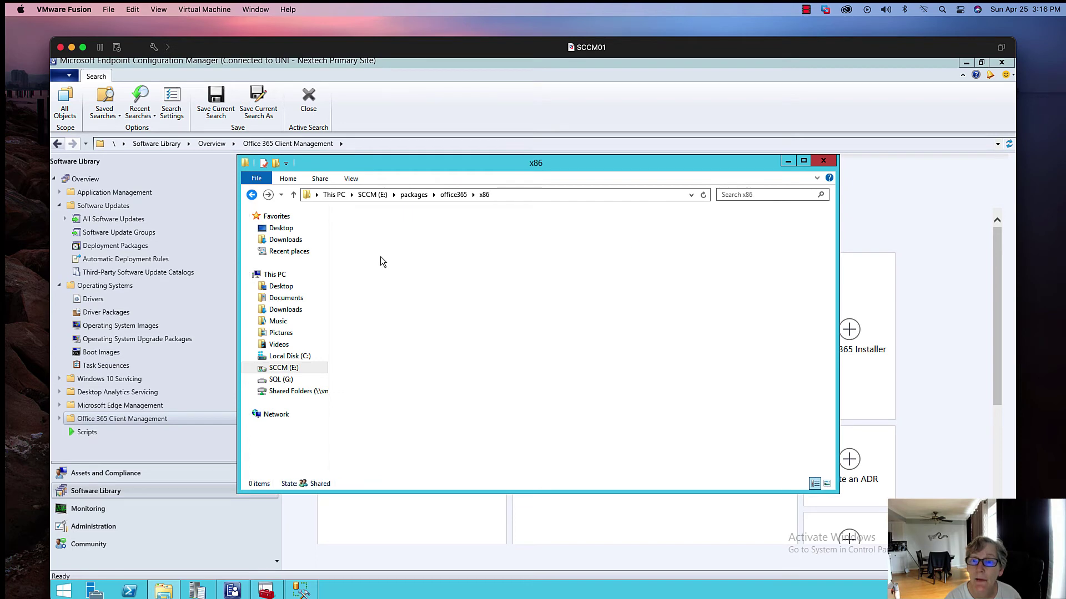
Open configuration.xml from the x86 folder in Notepad to check the generated settings, and close the file and the folder window
left_click(371, 244)
double_click(370, 242)
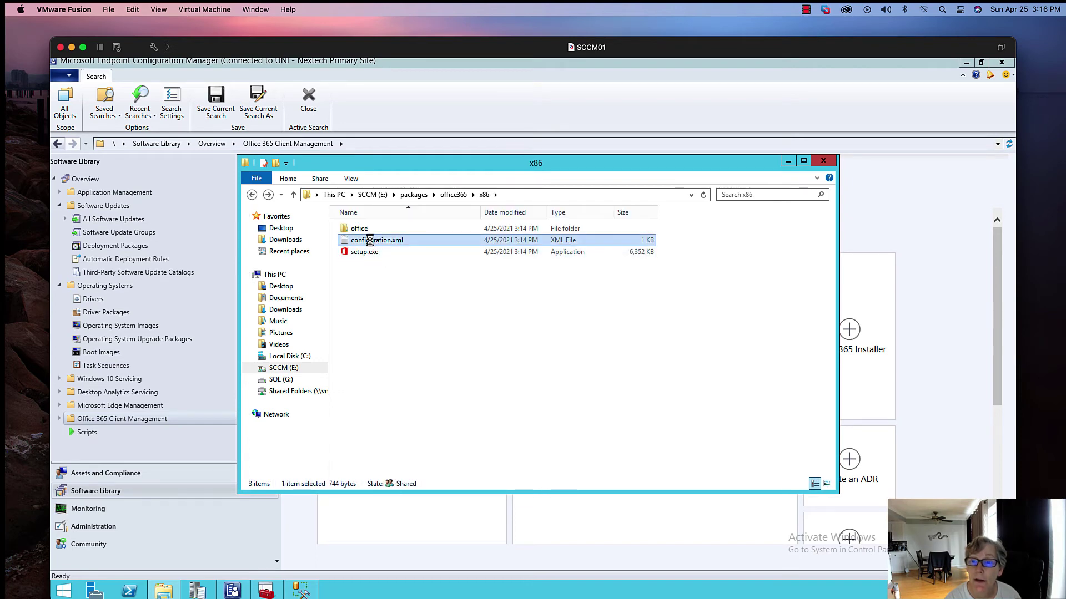
right_click(370, 240)
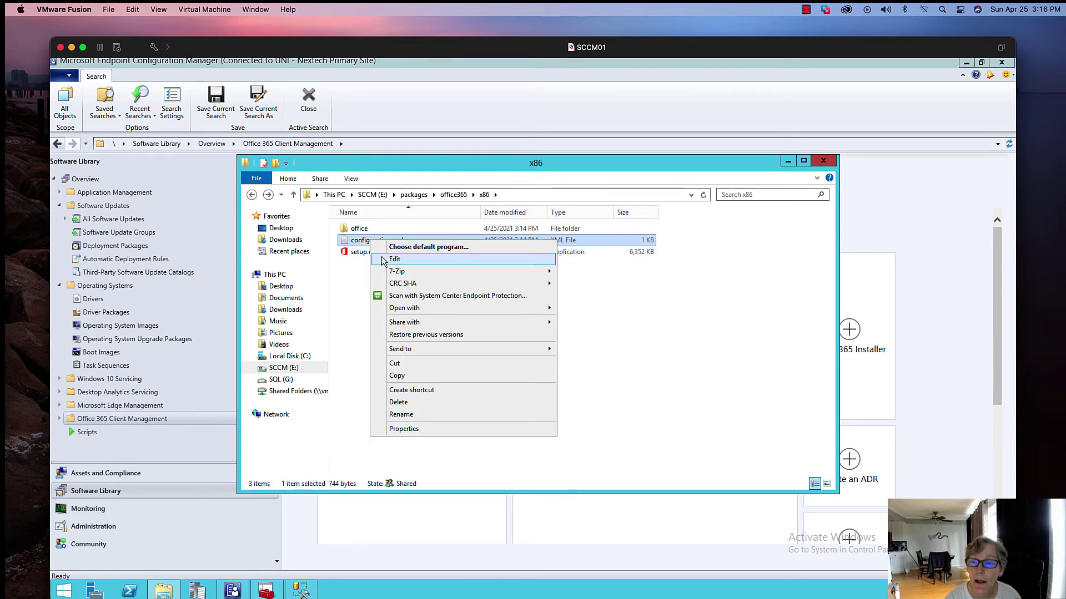
left_click(383, 257)
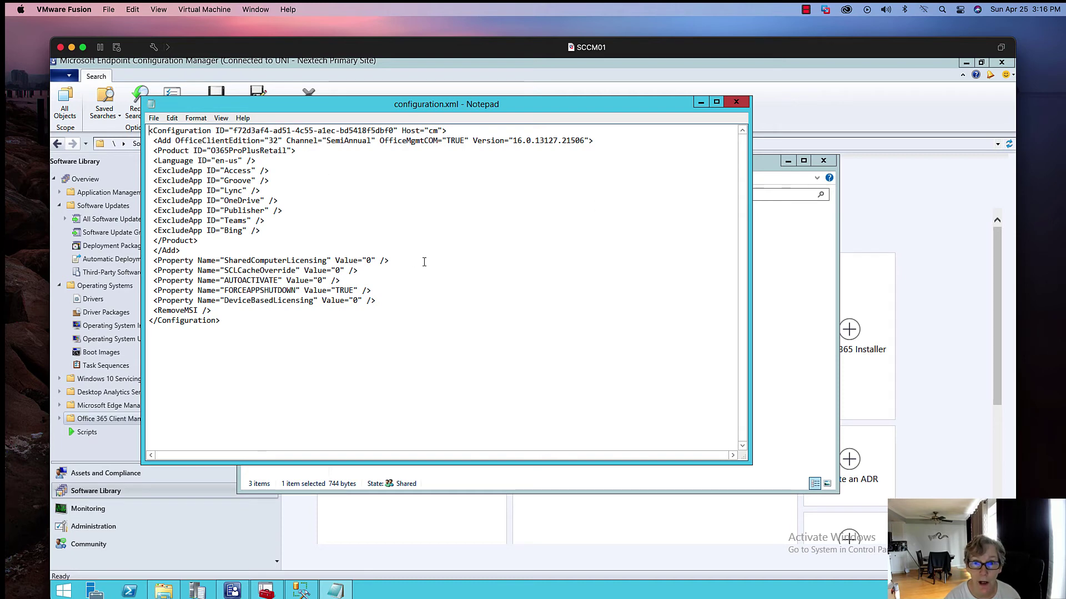
left_click(736, 102)
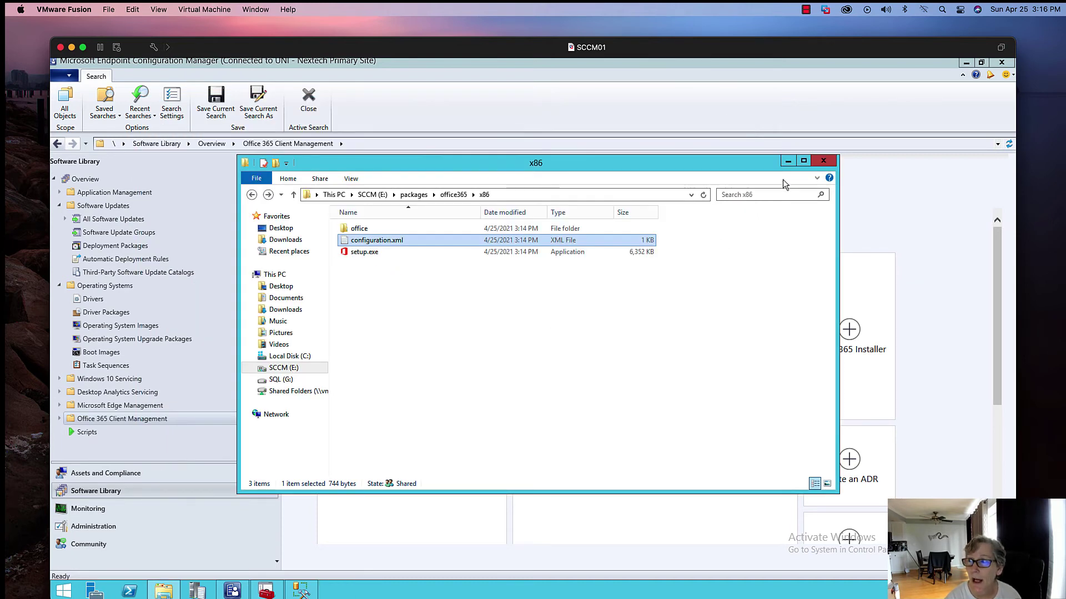
left_click(822, 161)
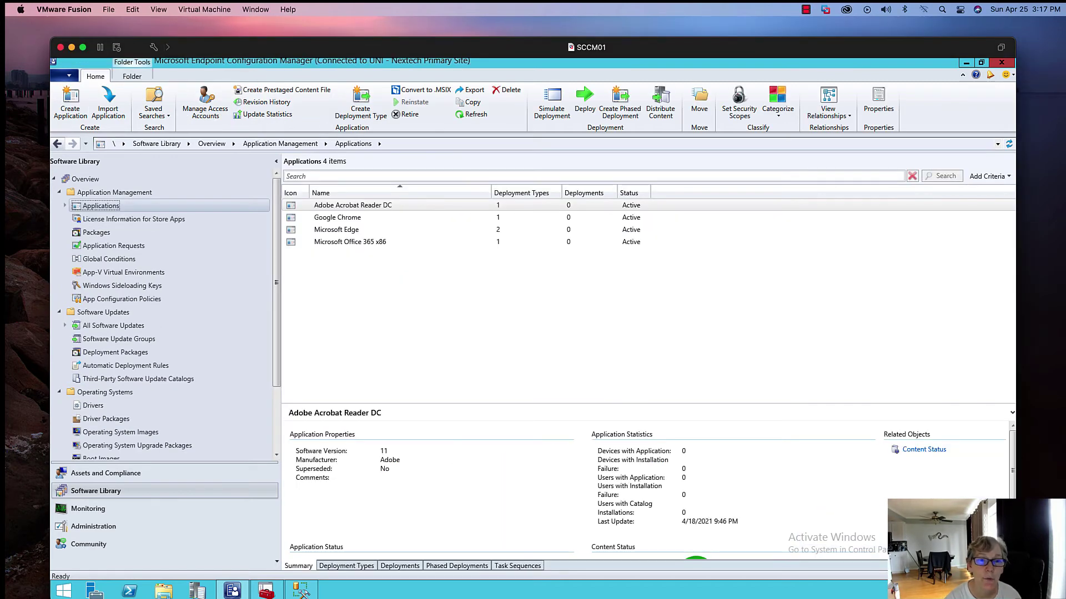
Start distributing the content of the Microsoft Office 365 x86 application with dependency detection enabled, and continue to the content destination
left_click(365, 242)
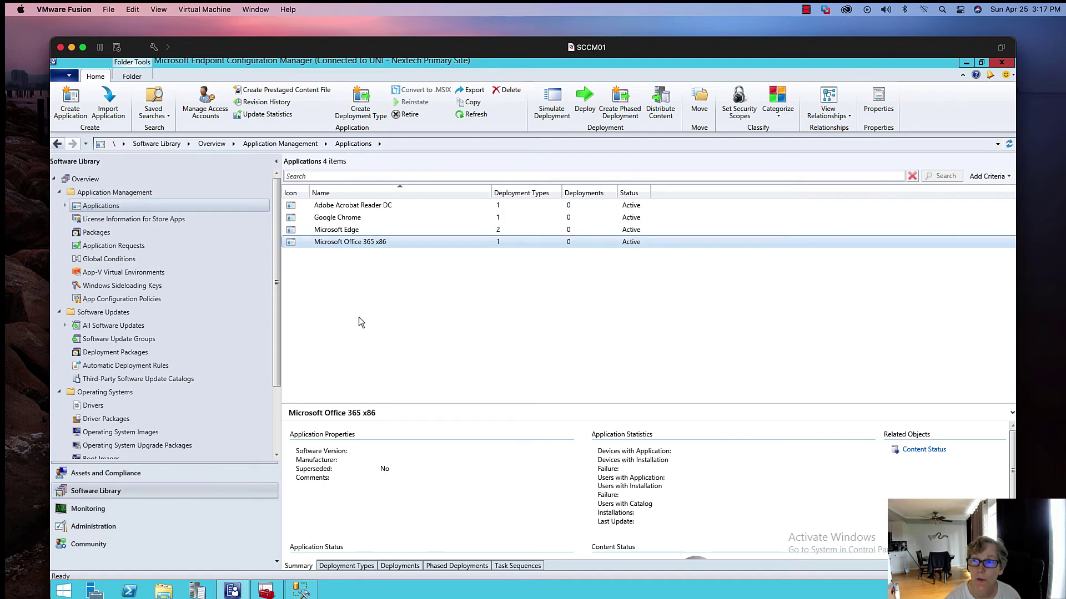
left_click(661, 104)
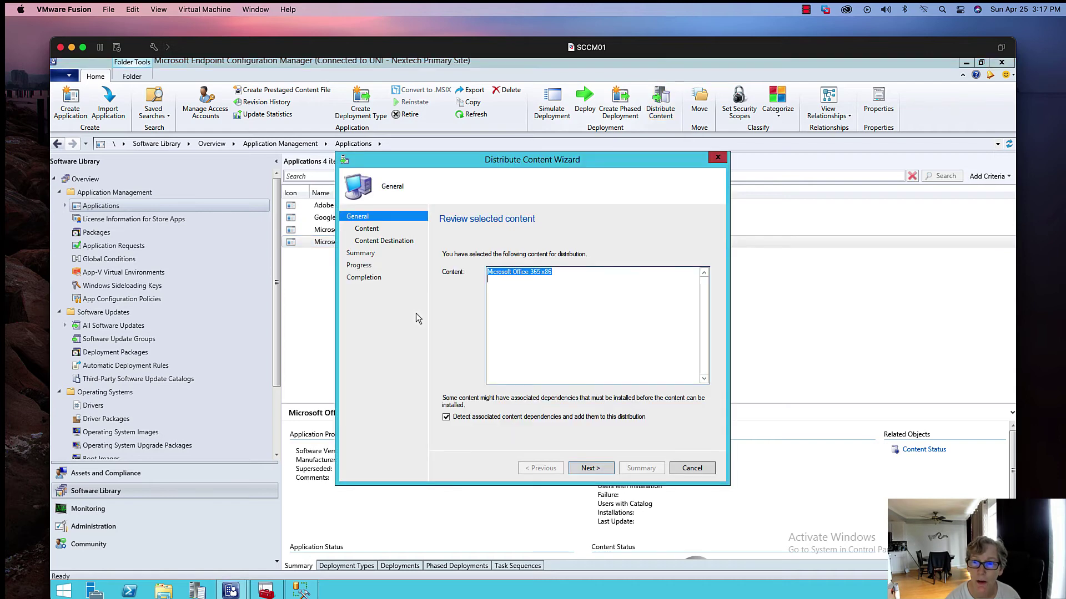
left_click(589, 470)
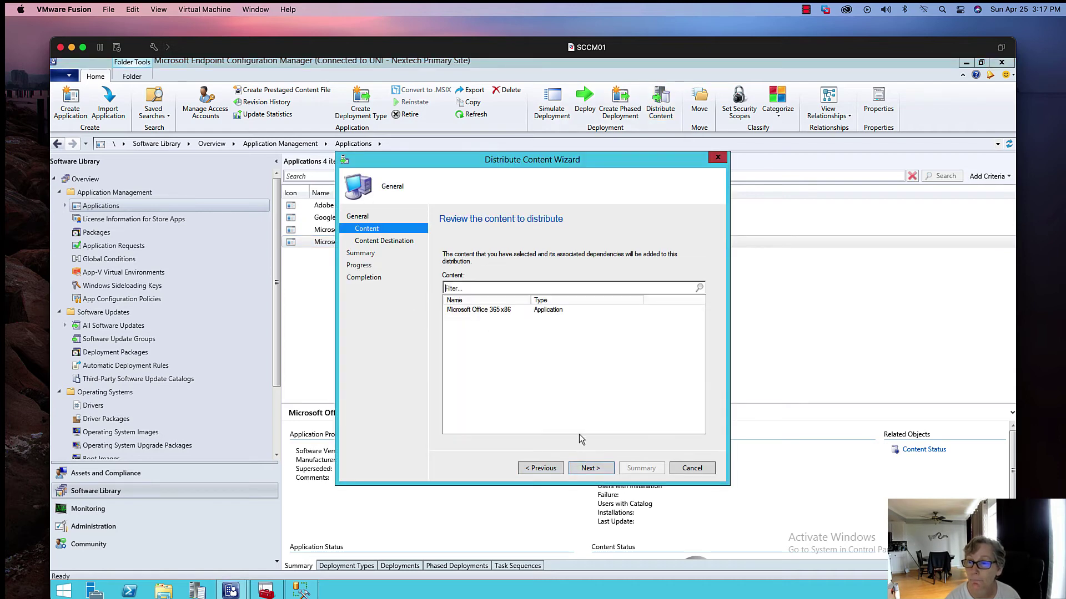
left_click(589, 469)
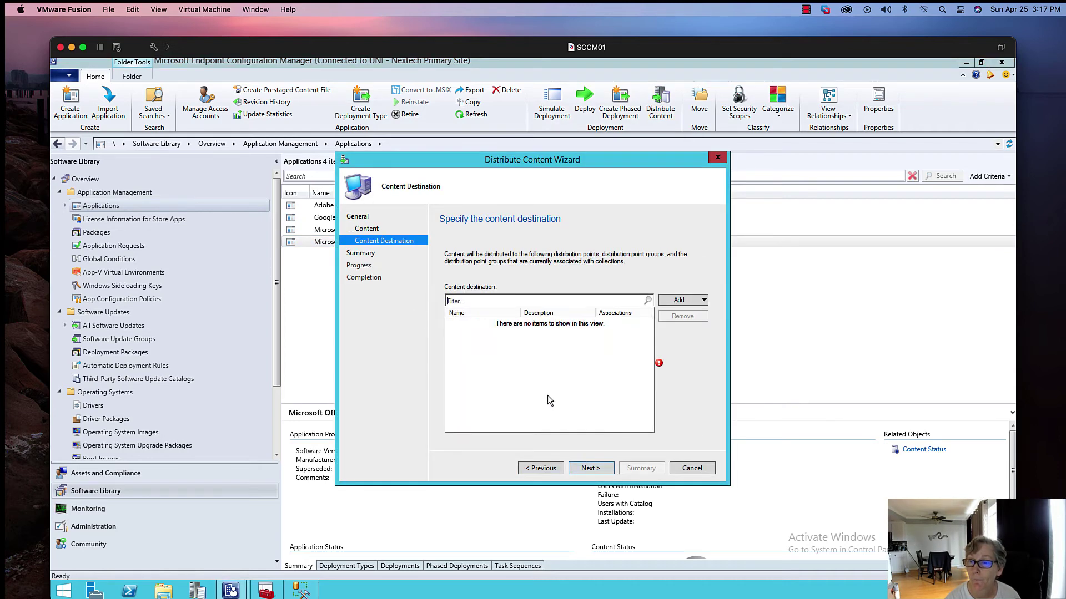
Add the distribution points DP01.UNI.NEXTECH.COM and SCCM01.UNI.NEXTECH.COM as the content destination
left_click(699, 303)
left_click(691, 328)
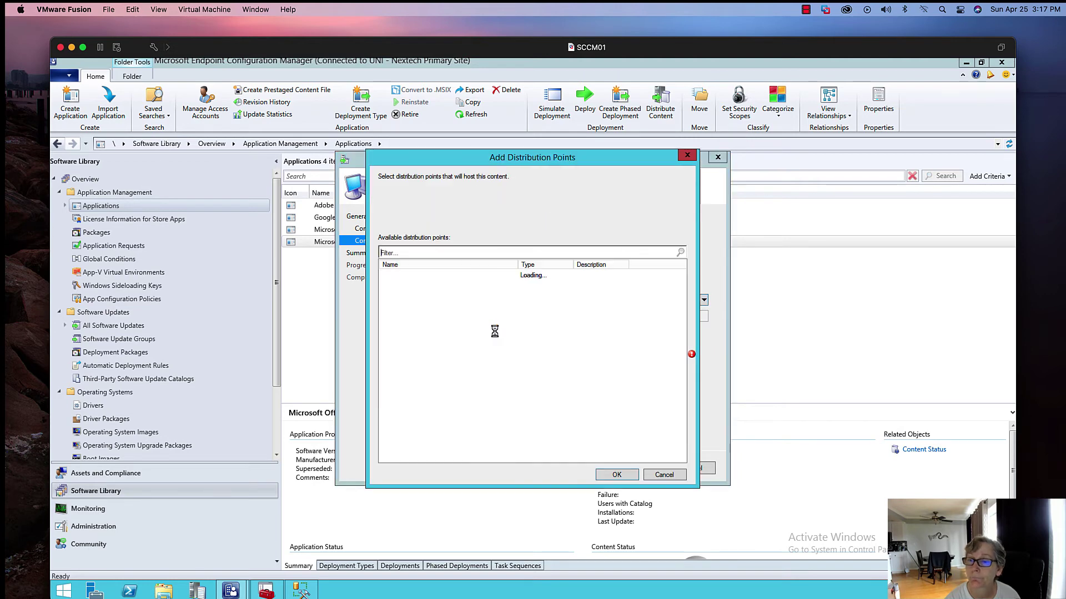
left_click(385, 274)
left_click(384, 284)
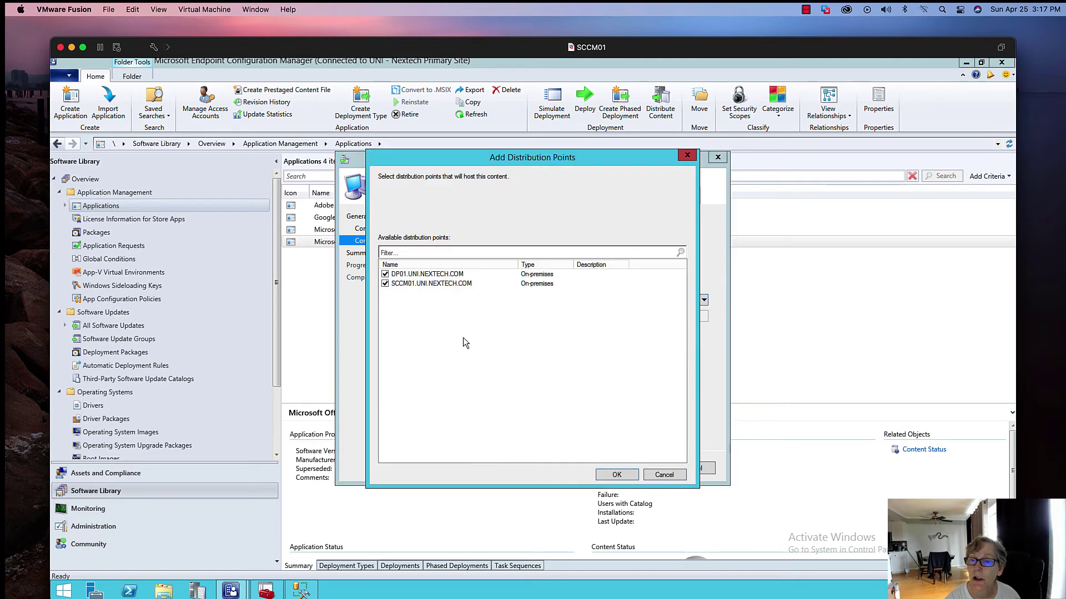
left_click(615, 475)
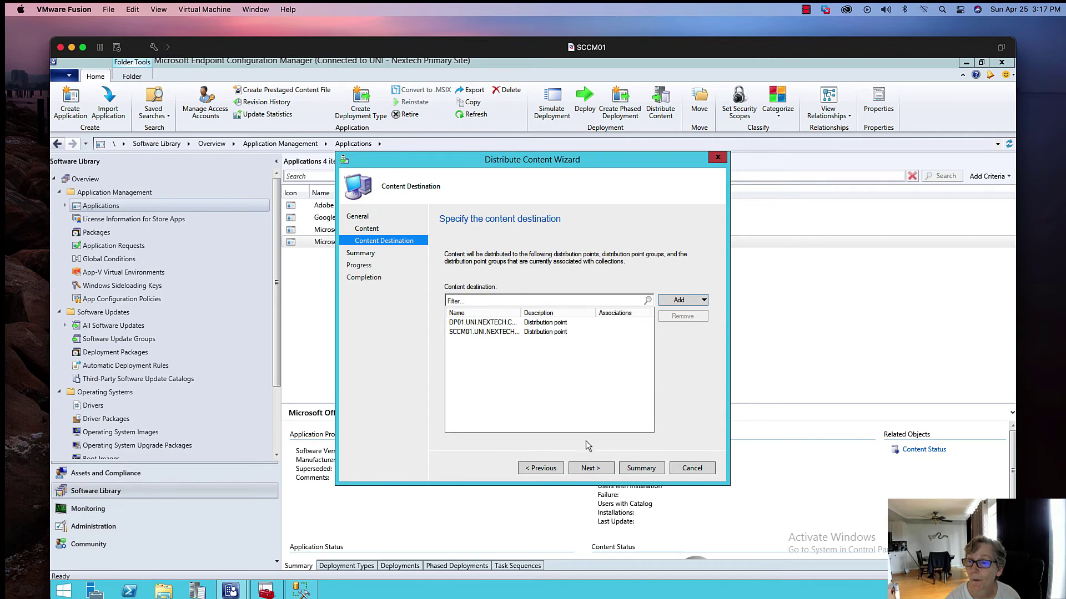
Confirm the distribution settings for Microsoft Office 365 x86, complete the Distribute Content Wizard and close it
left_click(590, 468)
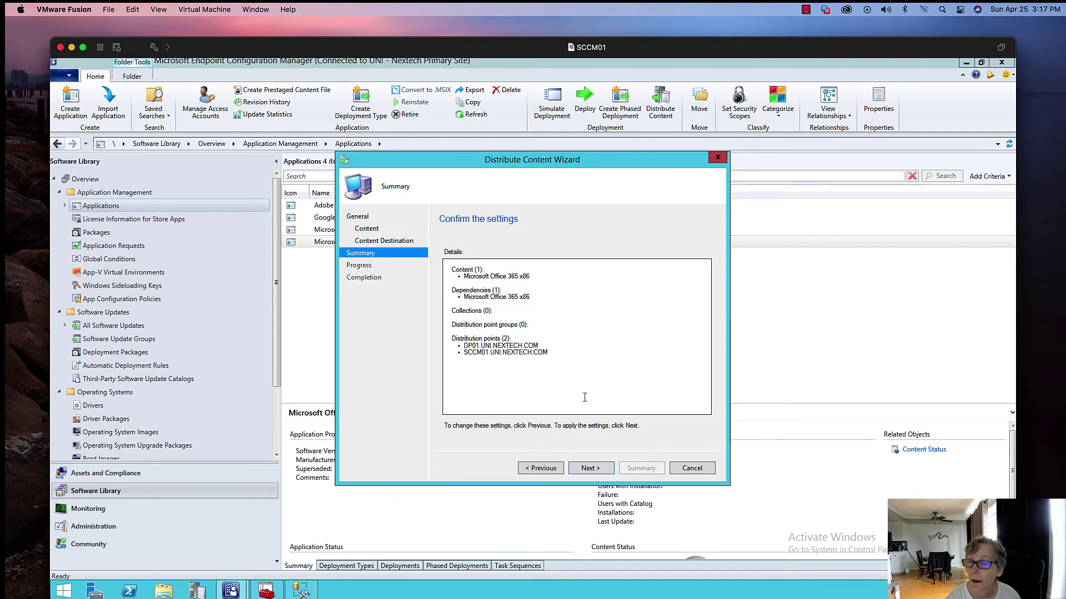
left_click(590, 467)
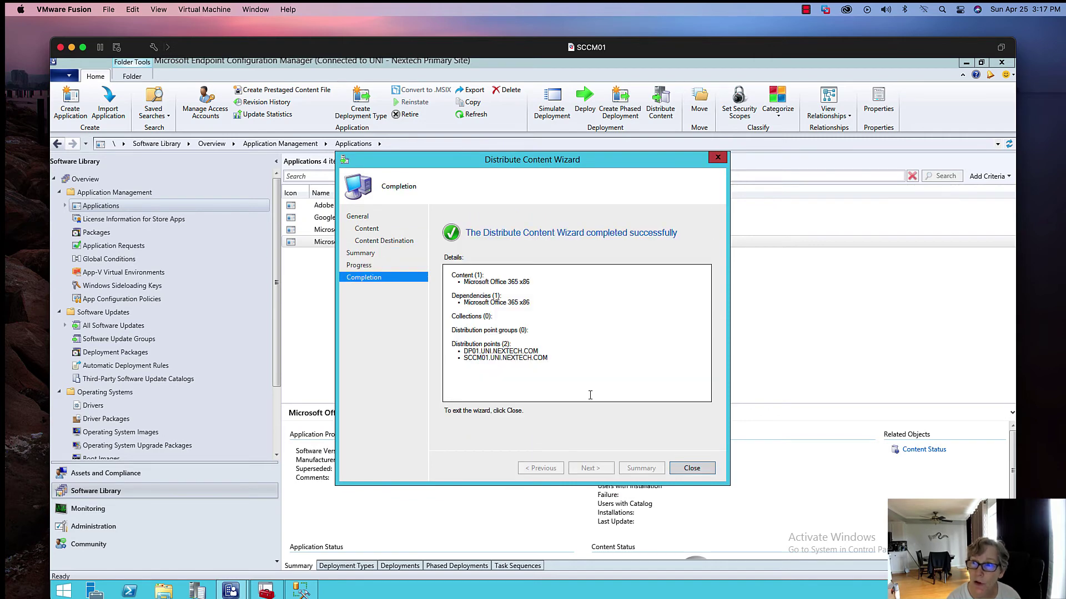
left_click(688, 468)
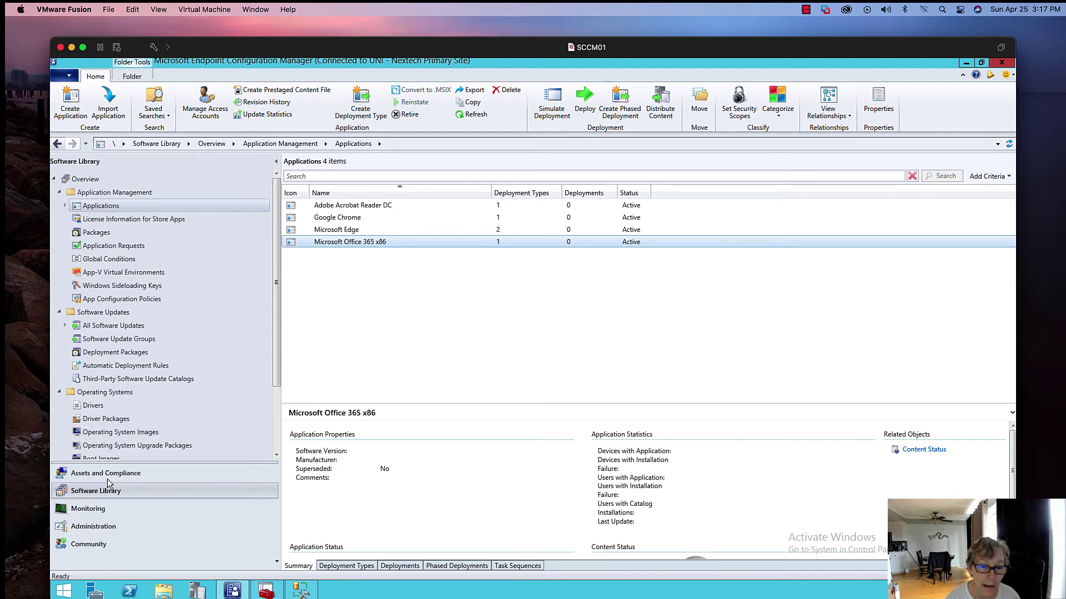
Examine the Office 365 Client Management dashboard in the Software Library, including its client, version, language and channel tiles and creation options
left_click_drag(277, 286, 169, 357)
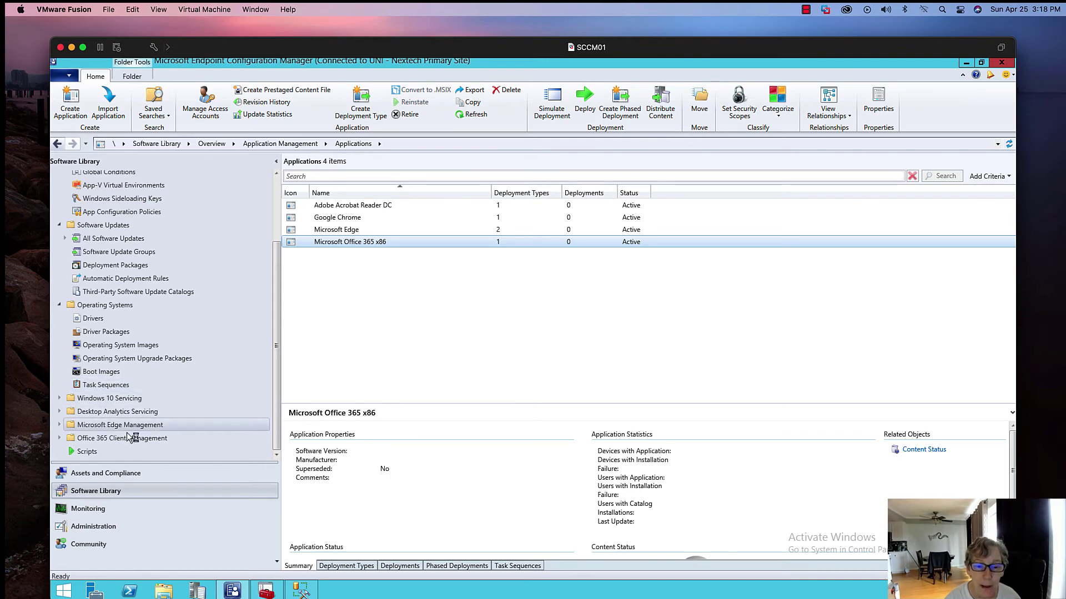
left_click(145, 437)
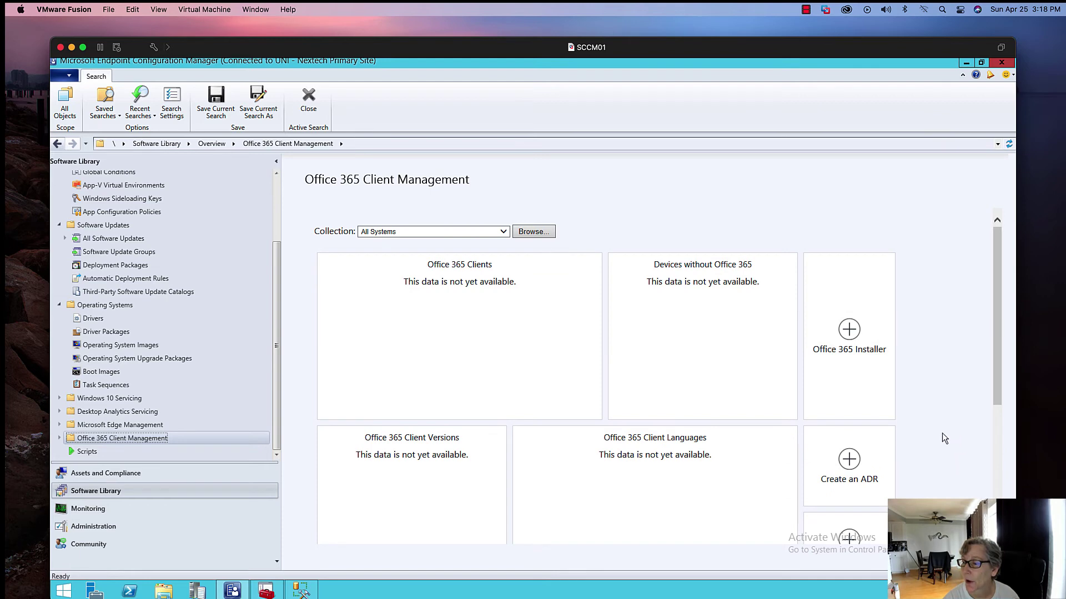
left_click_drag(993, 370, 990, 427)
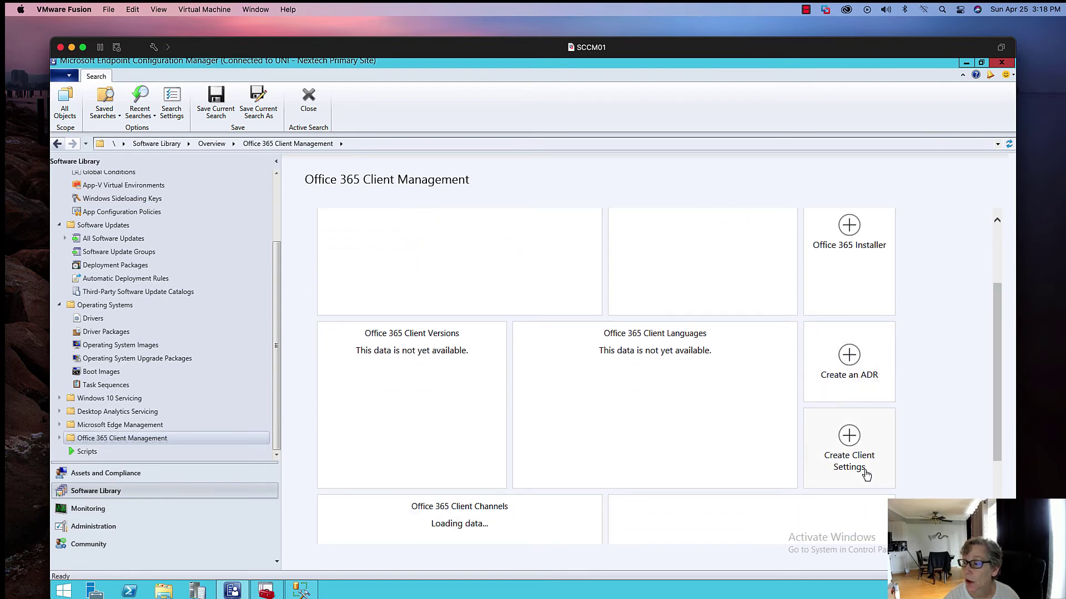
left_click_drag(994, 412, 991, 446)
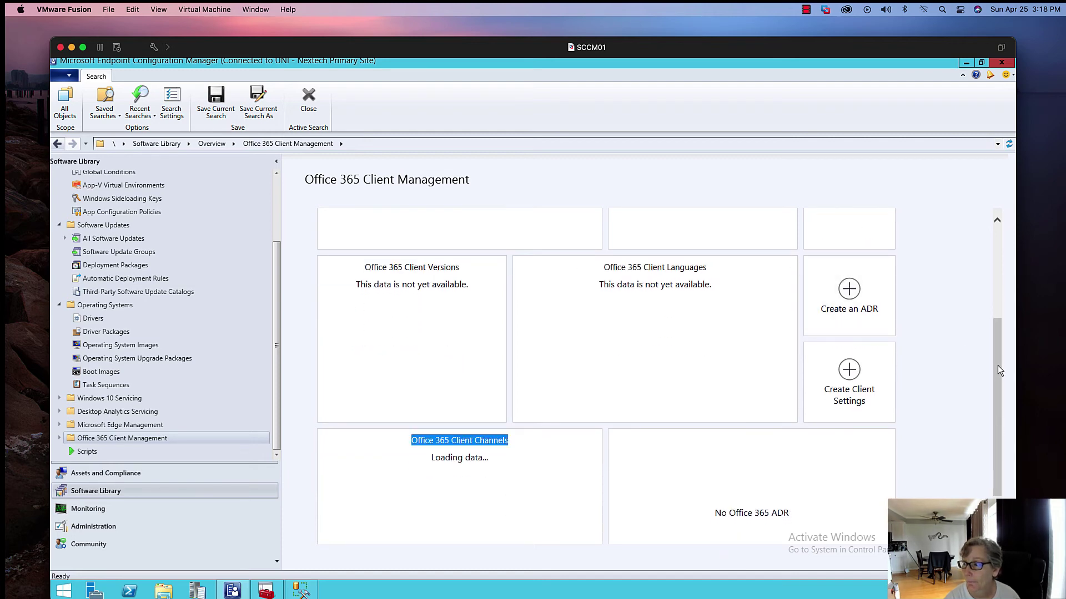
left_click_drag(997, 365, 973, 270)
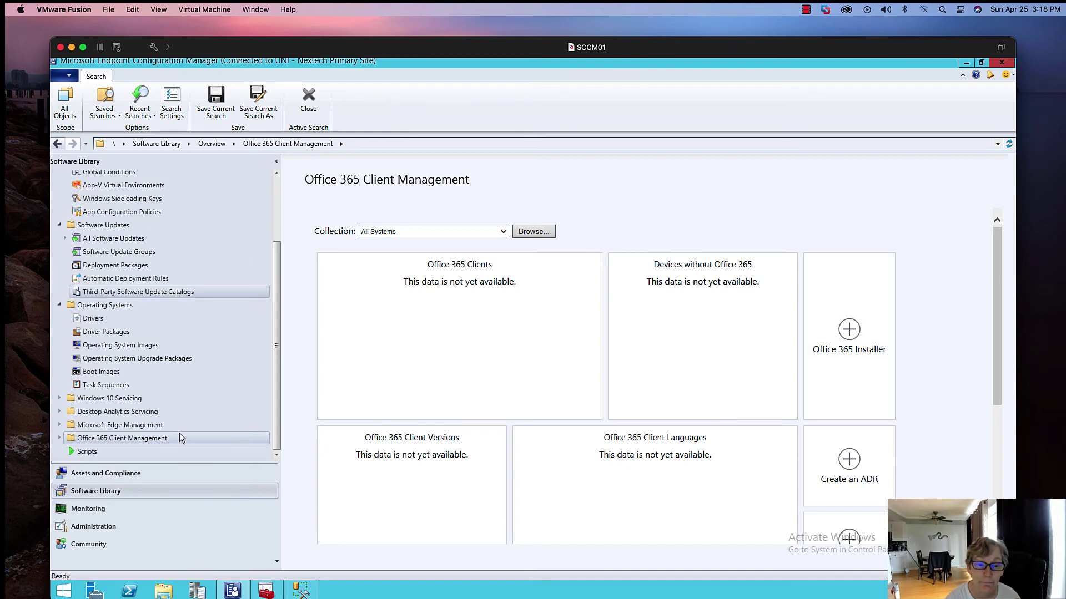
Search the Content Status list under Distribution Status in Monitoring for office and view the detailed status of Microsoft Office 365 x86
left_click(109, 507)
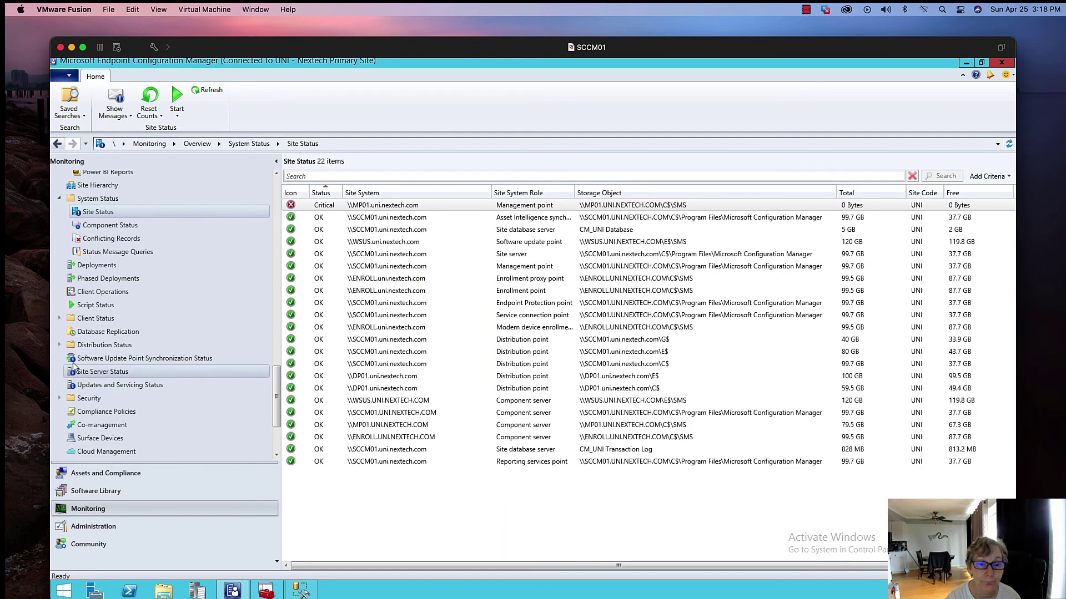
left_click(59, 345)
left_click(94, 372)
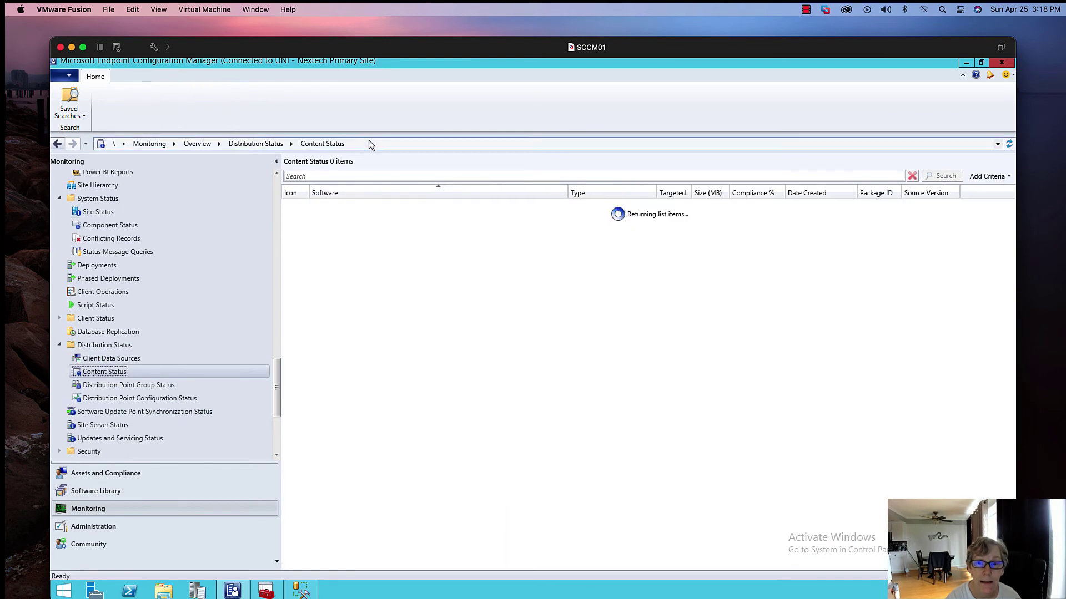
left_click(309, 176)
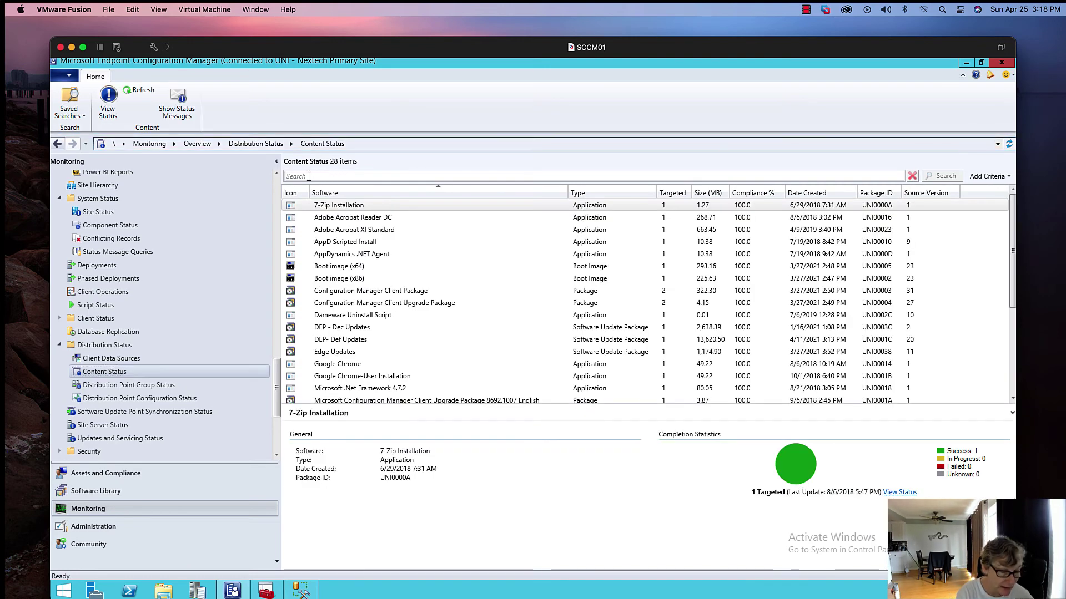
type("offi")
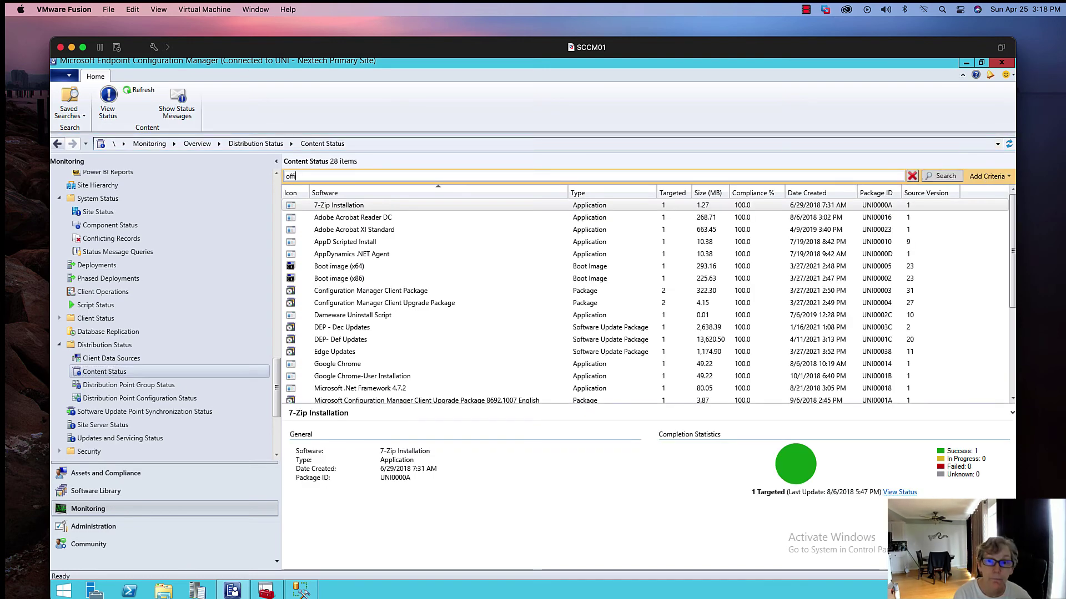
type("ce")
key("Return")
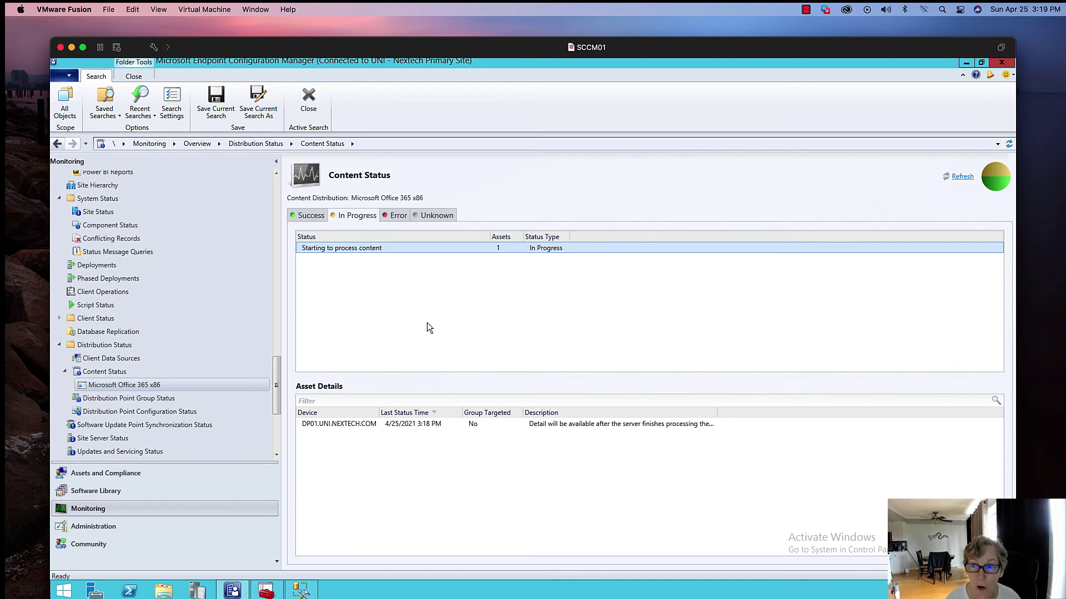
Refresh the content distribution status of Microsoft Office 365 x86 repeatedly to check its progress
left_click(955, 177)
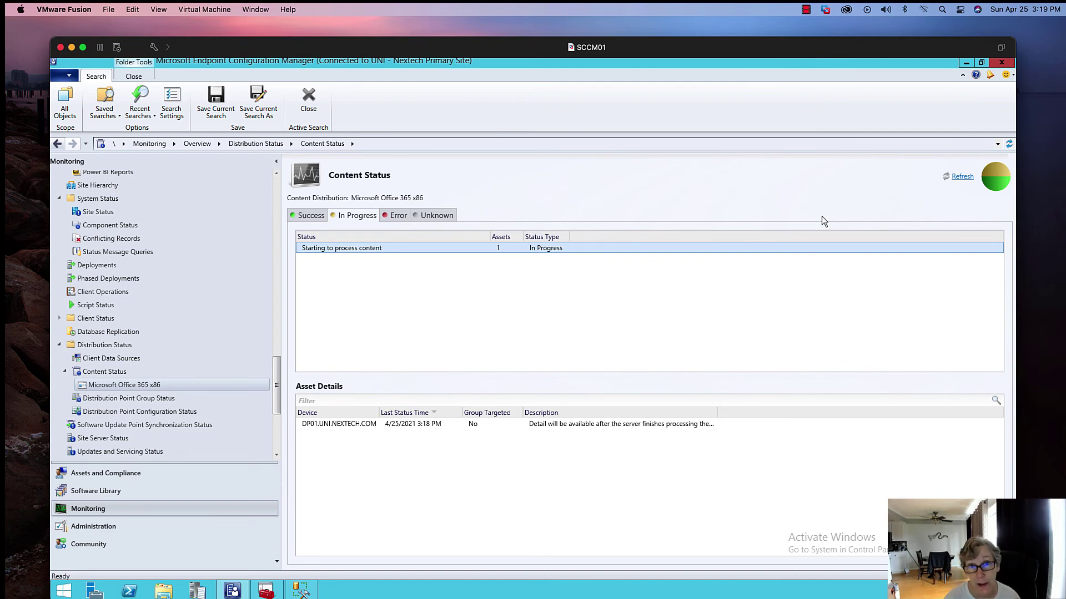
left_click(961, 176)
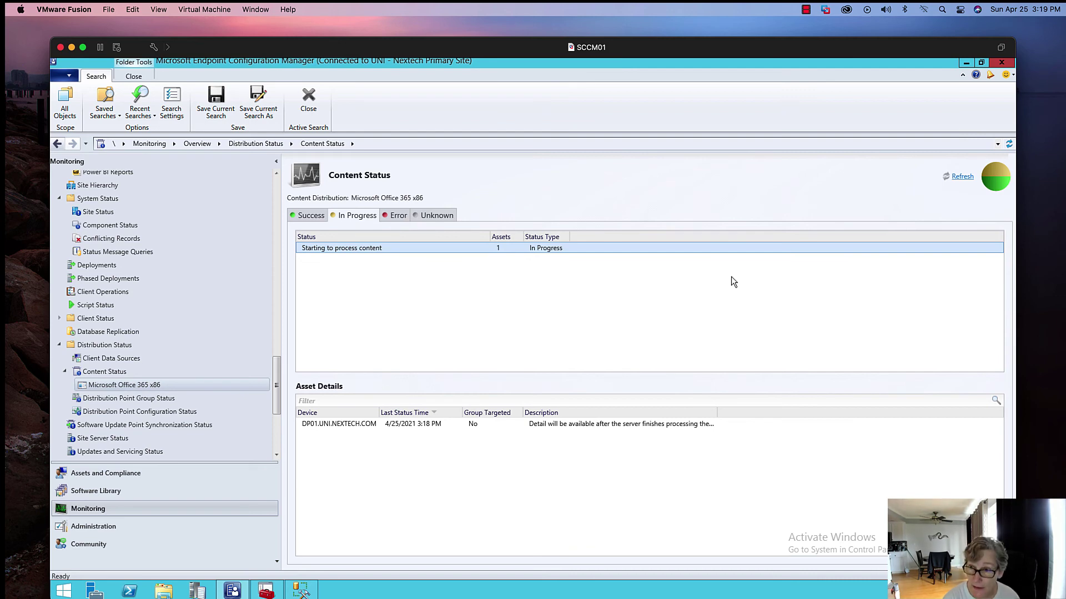
left_click(961, 176)
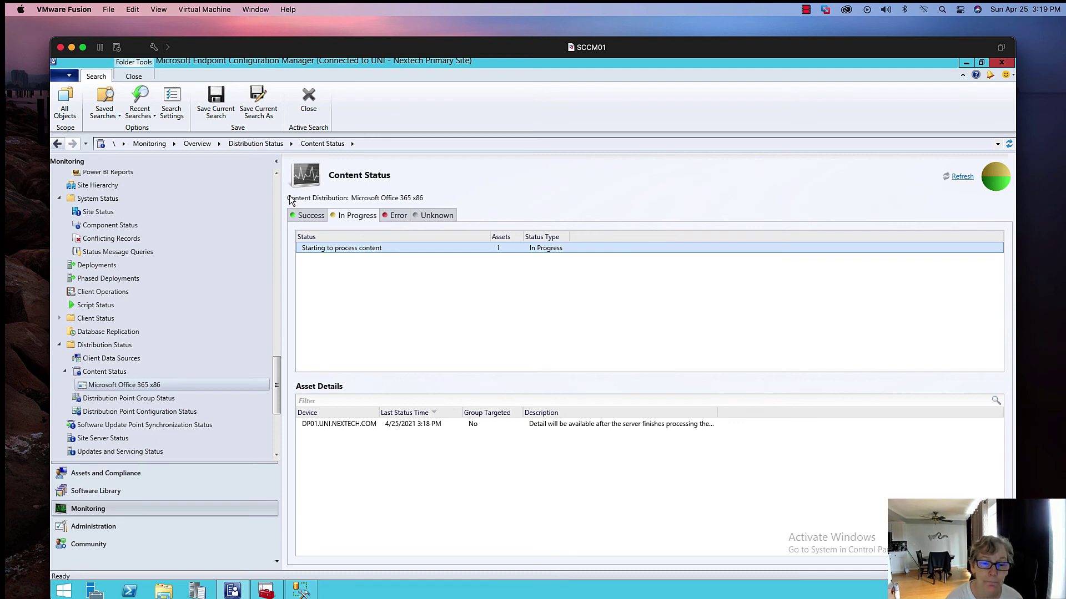
Return to the Applications list in the Software Library and select the Microsoft Office 365 x86 application
left_click(88, 492)
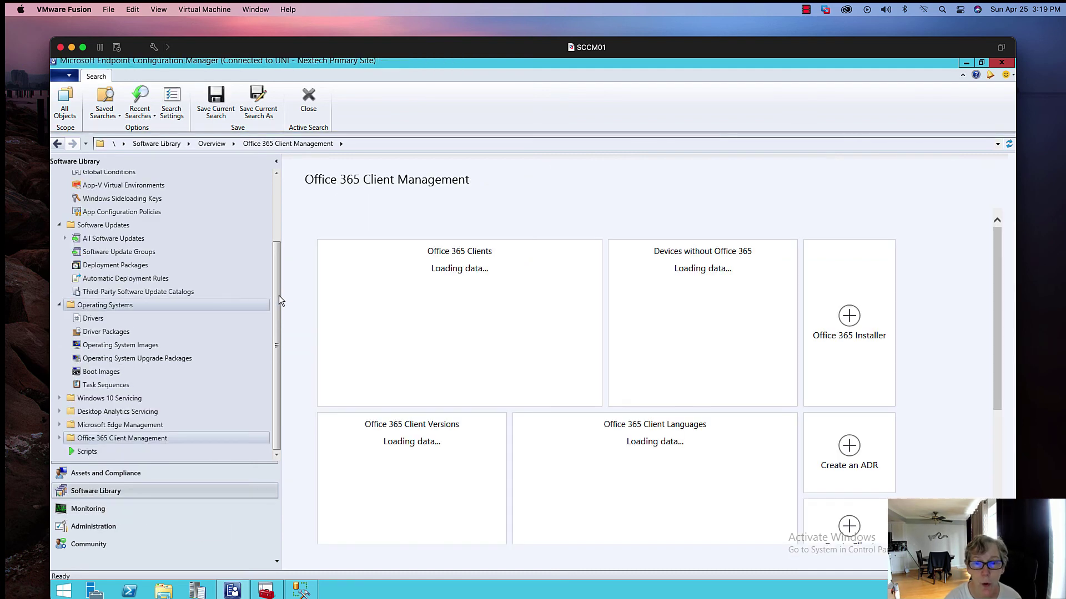
left_click_drag(278, 282, 281, 192)
left_click(155, 206)
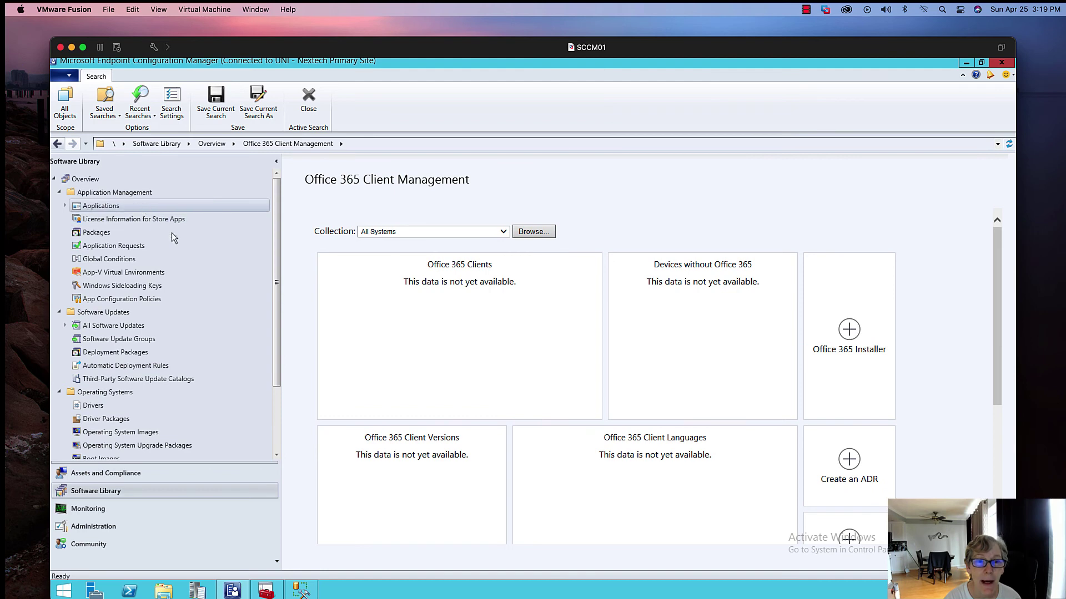
left_click(358, 243)
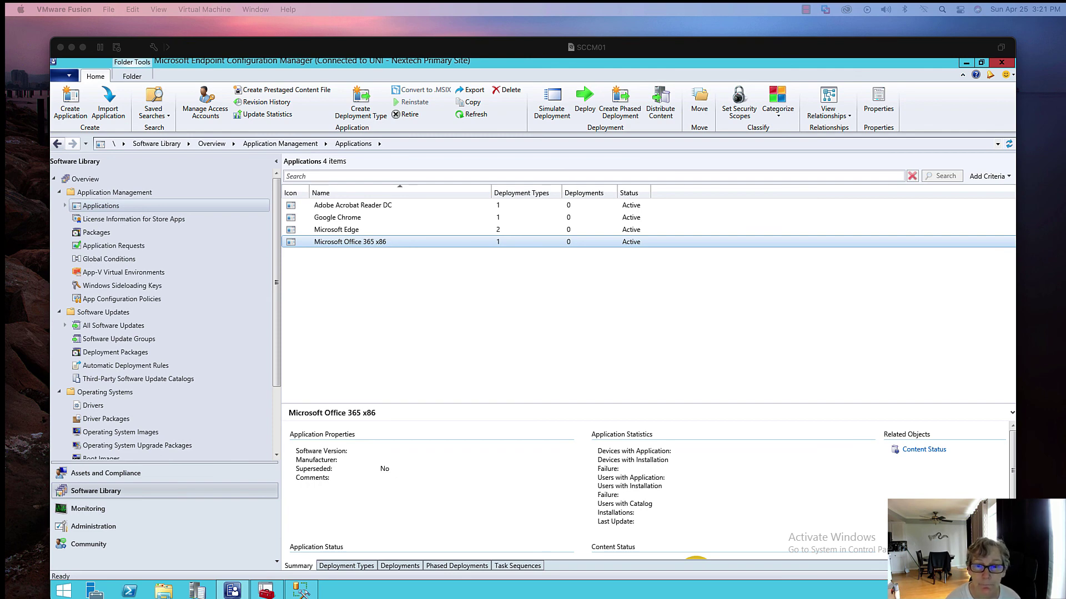
left_click(278, 268)
left_click_drag(278, 274, 281, 335)
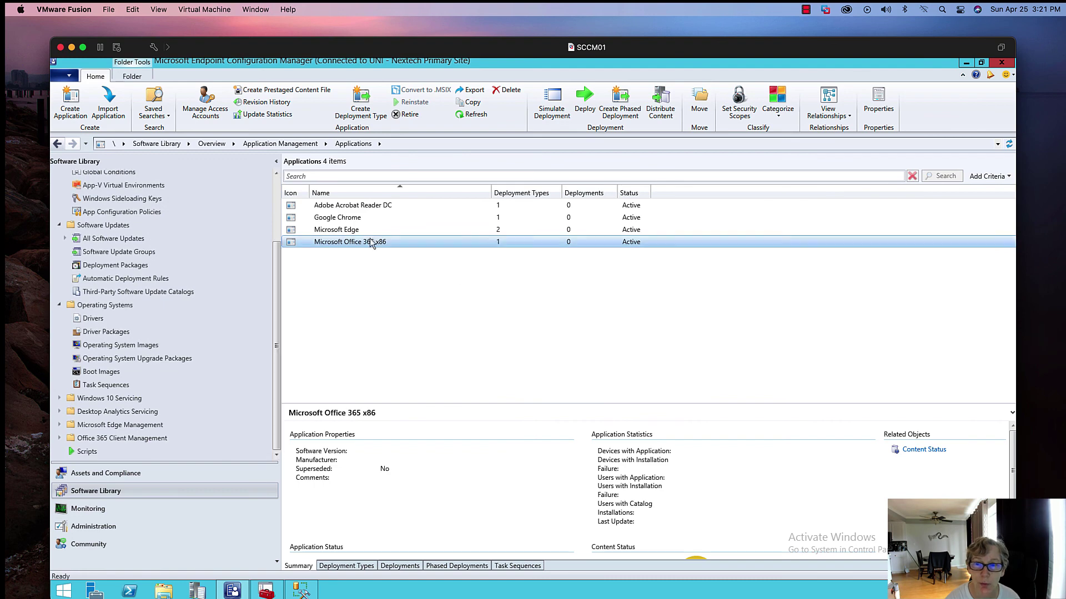